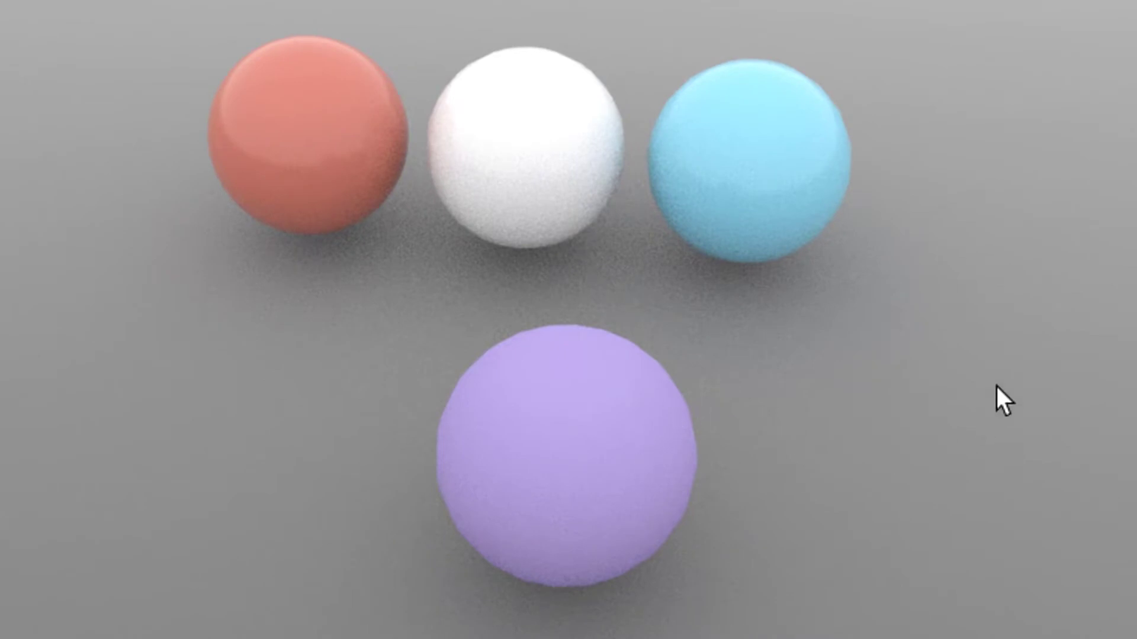
Examine the outlines of the white and blue spheres up close in the Arnold viewport render.
scroll(977, 380, "up", 5)
middle_click_drag(1035, 322, 865, 482, "alt")
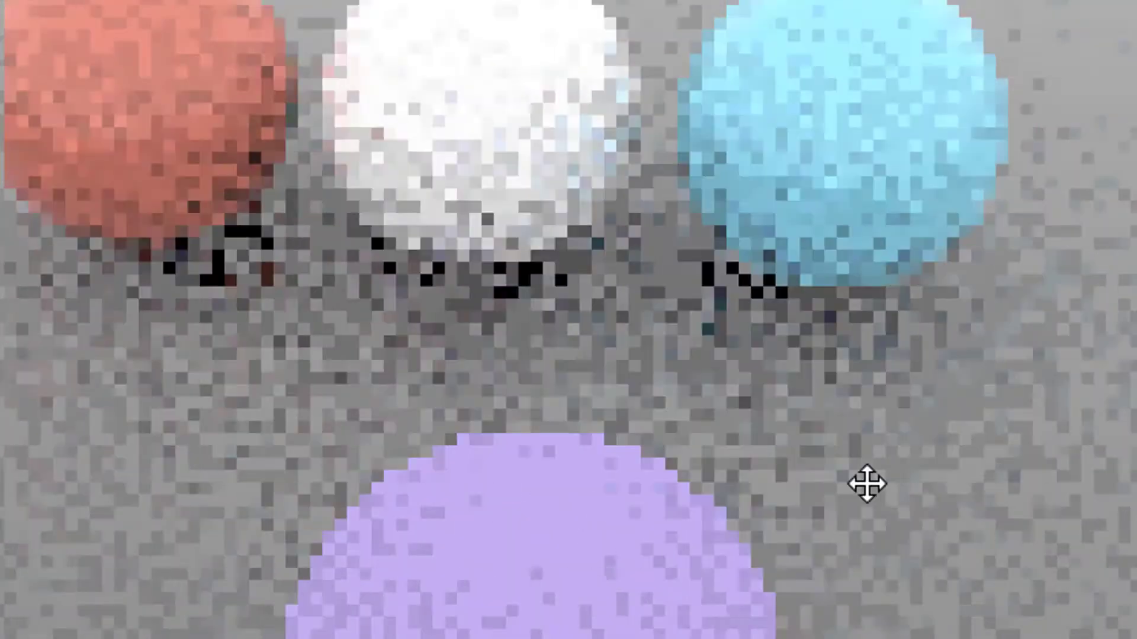
scroll(740, 509, "up", 5)
scroll(1000, 492, "up", 5)
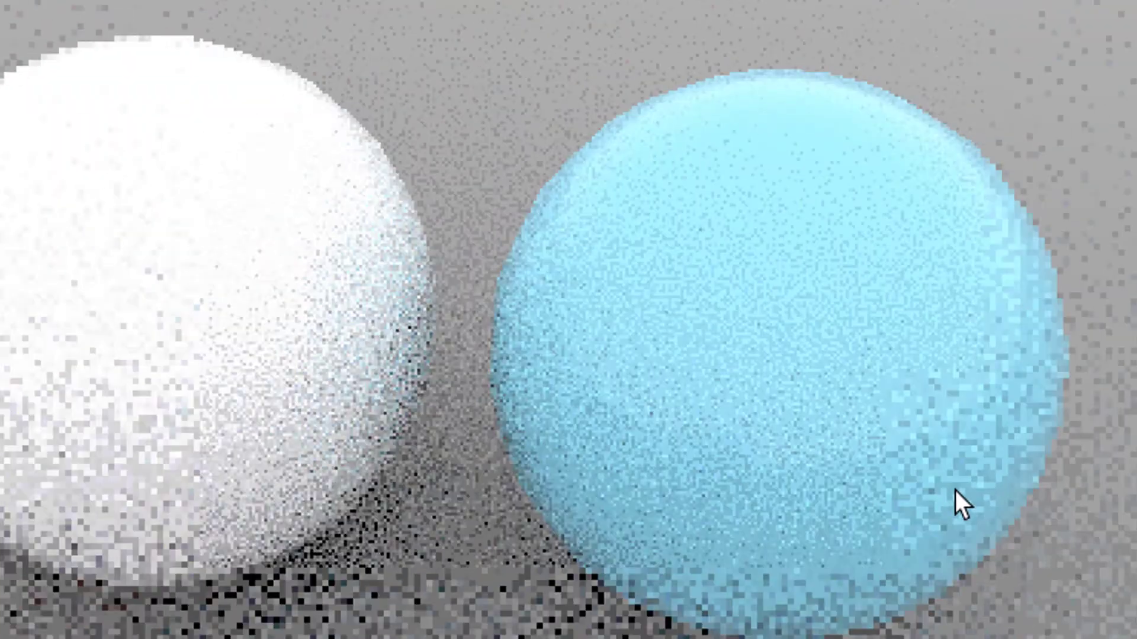
middle_click_drag(962, 500, 767, 379, "alt")
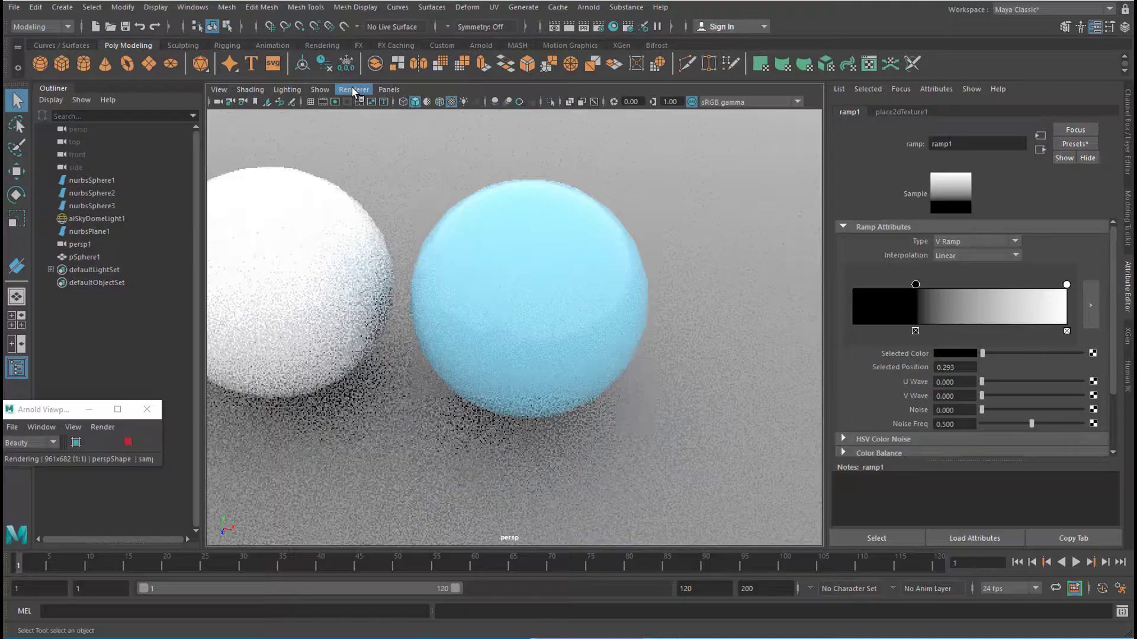
left_click(354, 90)
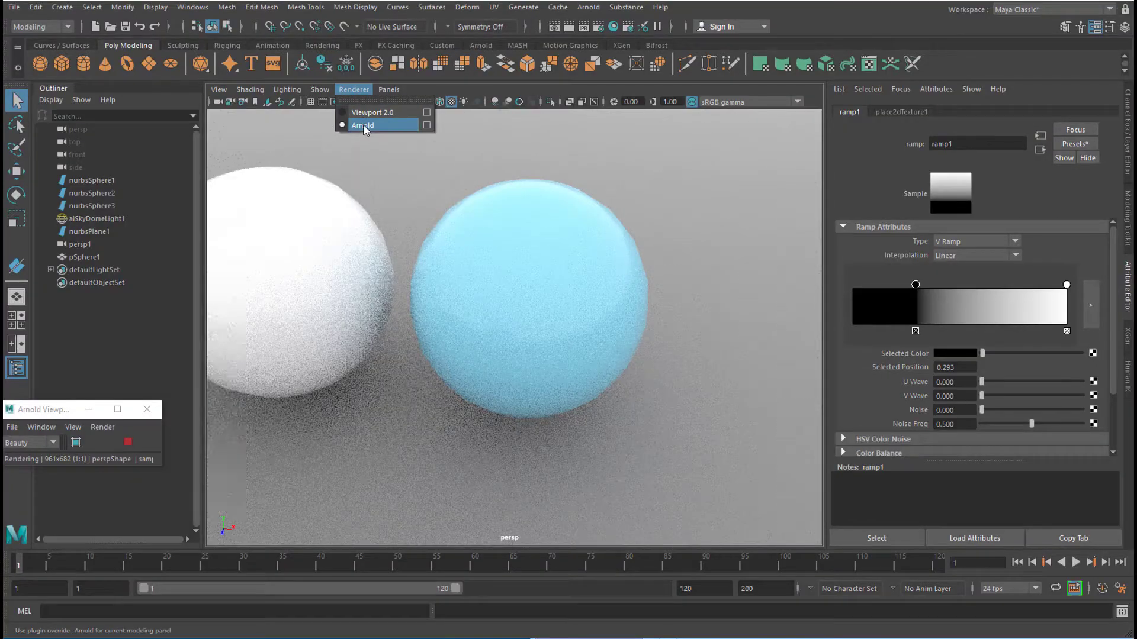
scroll(553, 322, "up", 3)
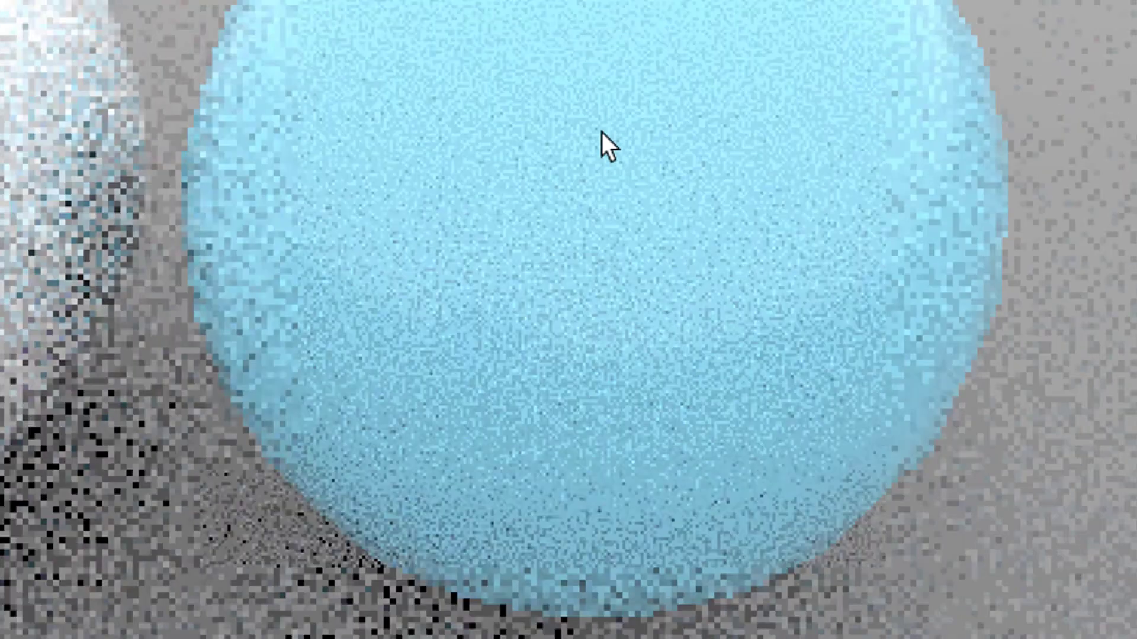
middle_click_drag(532, 253, 544, 259, "alt")
middle_click_drag(737, 196, 875, 225, "alt")
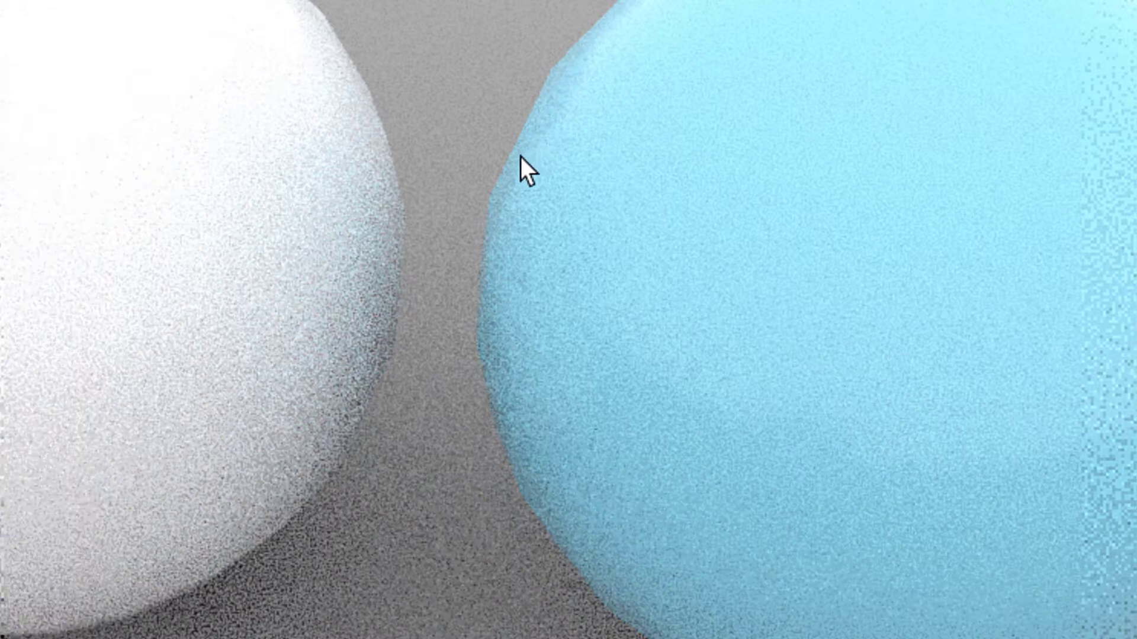
right_click_drag(256, 1, 809, 268, "alt")
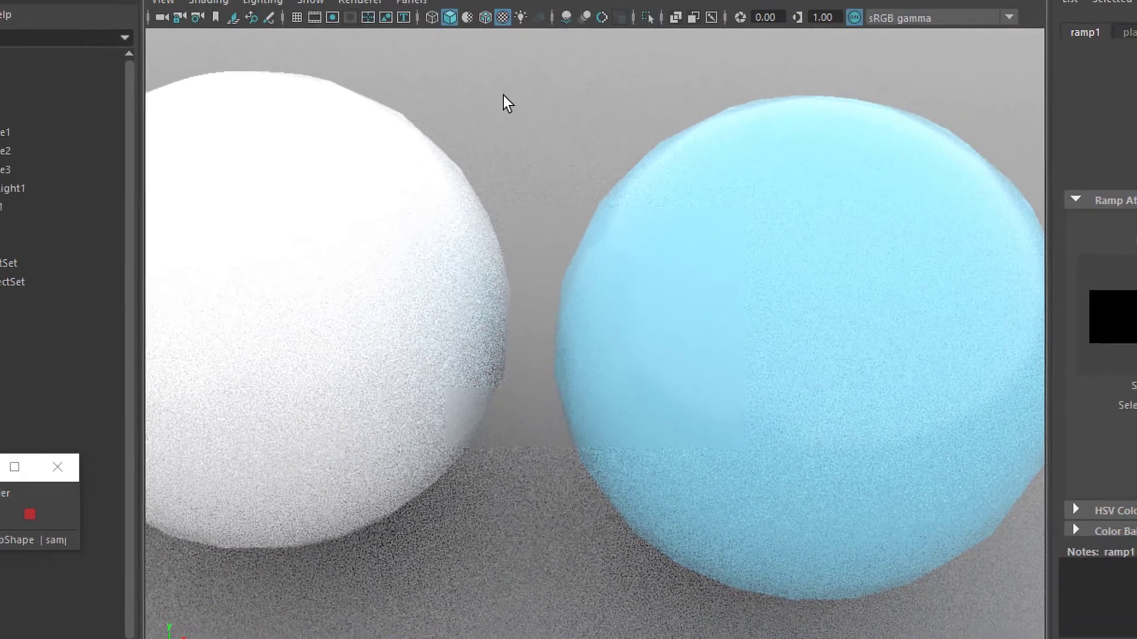
Switch the viewport renderer to Viewport 2.0 and check the spheres in wireframe and shaded display.
left_click(386, 16)
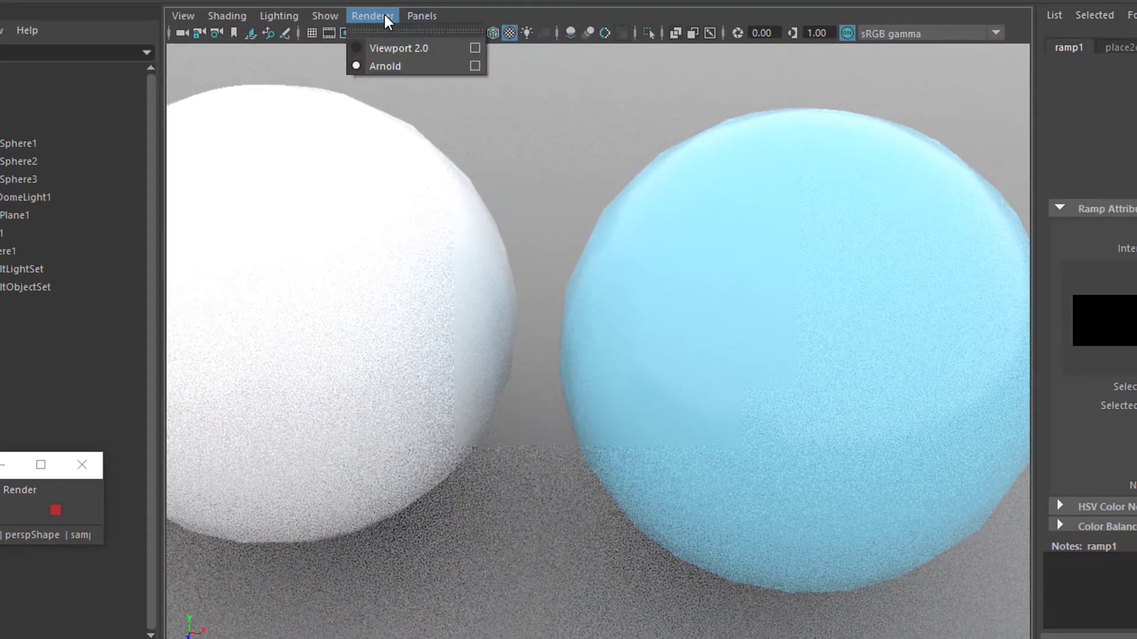
left_click(386, 42)
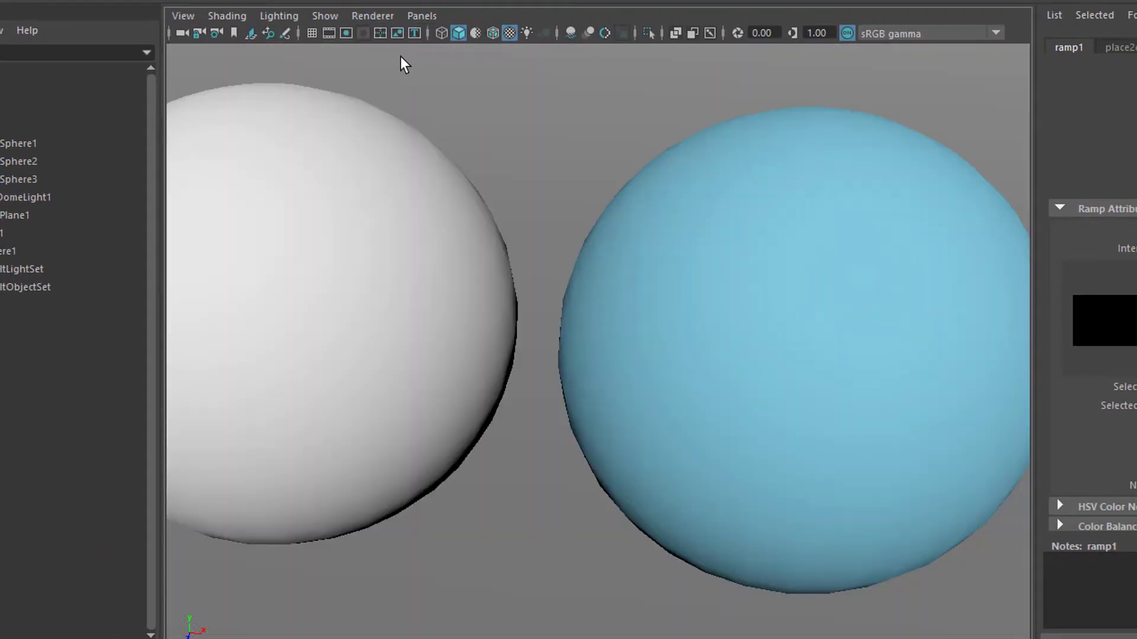
left_click(441, 34)
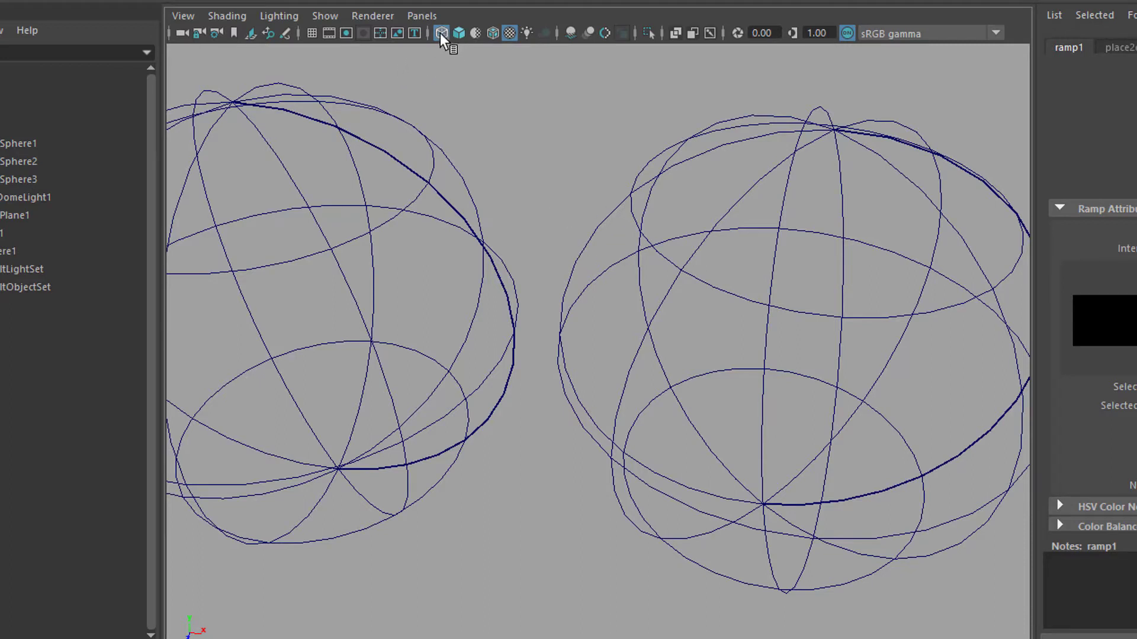
key("5")
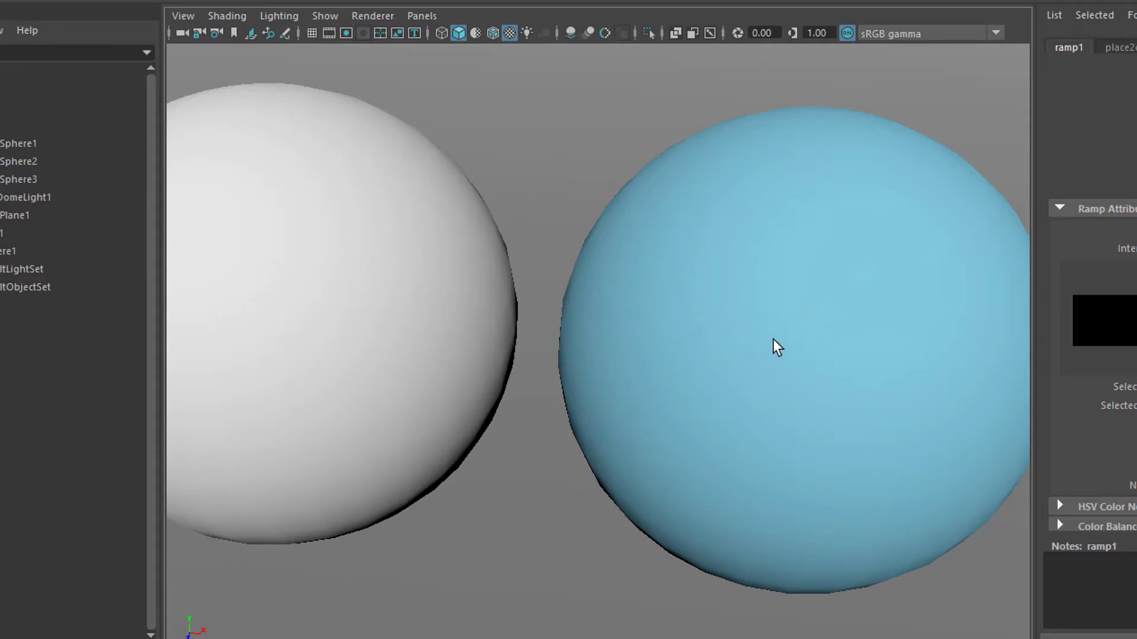
Set the viewport renderer to Arnold with the purple sphere framed in front, and inspect that sphere's outline up close.
right_click_drag(774, 345, 328, 381, "alt")
left_click_drag(327, 381, 675, 302, "alt")
middle_click_drag(675, 302, 766, 314, "alt")
left_click_drag(765, 314, 748, 304, "alt")
right_click_drag(645, 347, 860, 363, "alt")
middle_click_drag(861, 363, 868, 347, "alt")
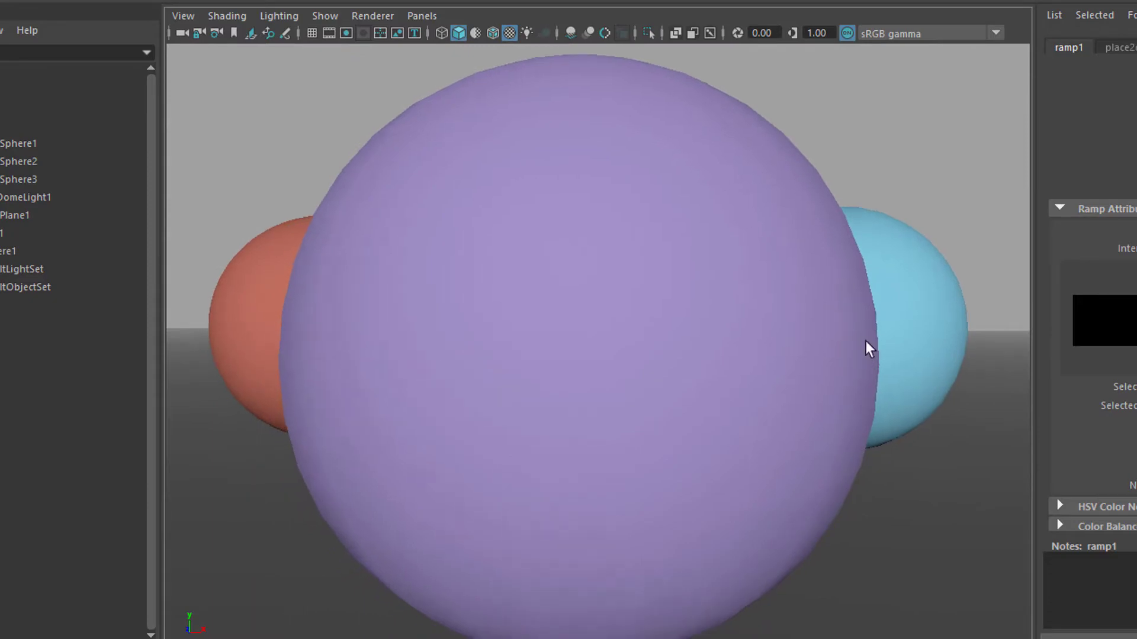
left_click(375, 16)
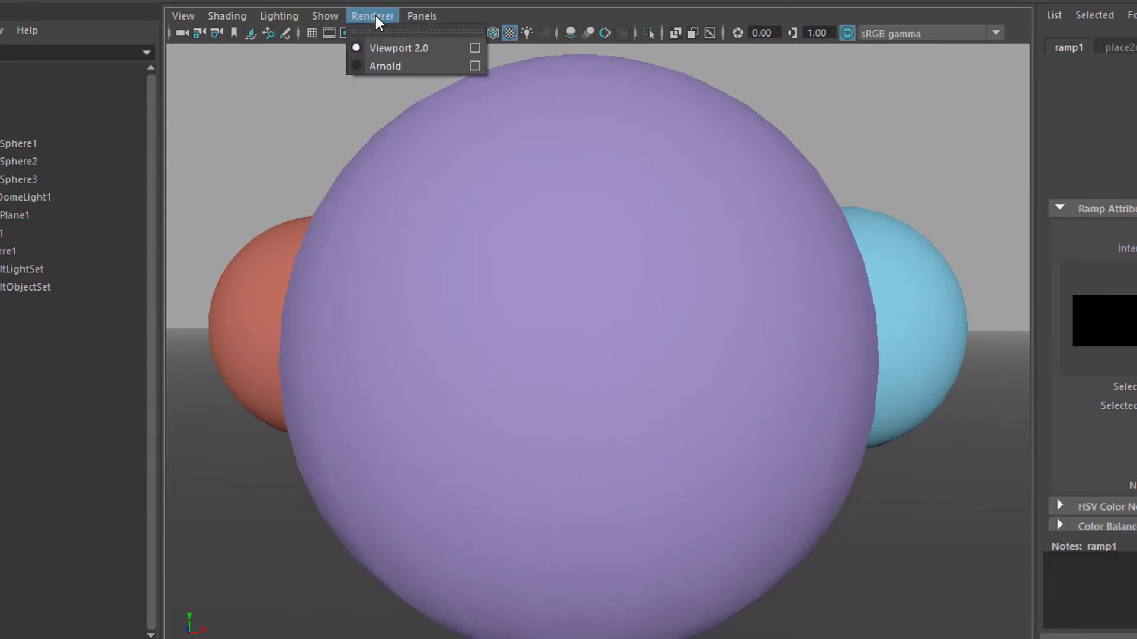
left_click(406, 62)
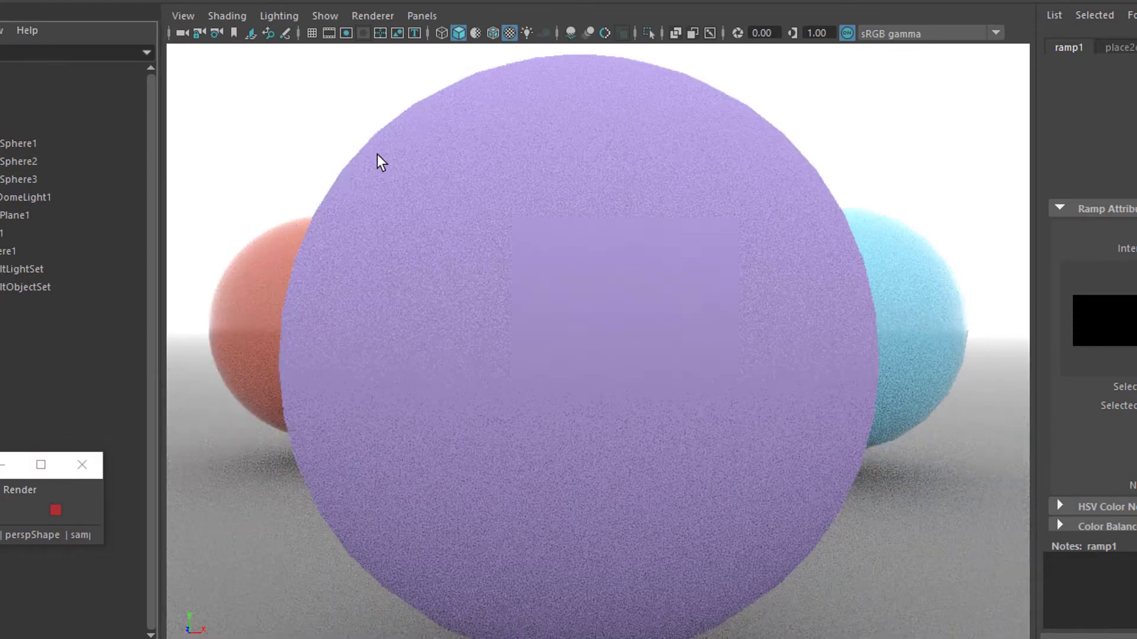
middle_click_drag(497, 296, 678, 342, "alt")
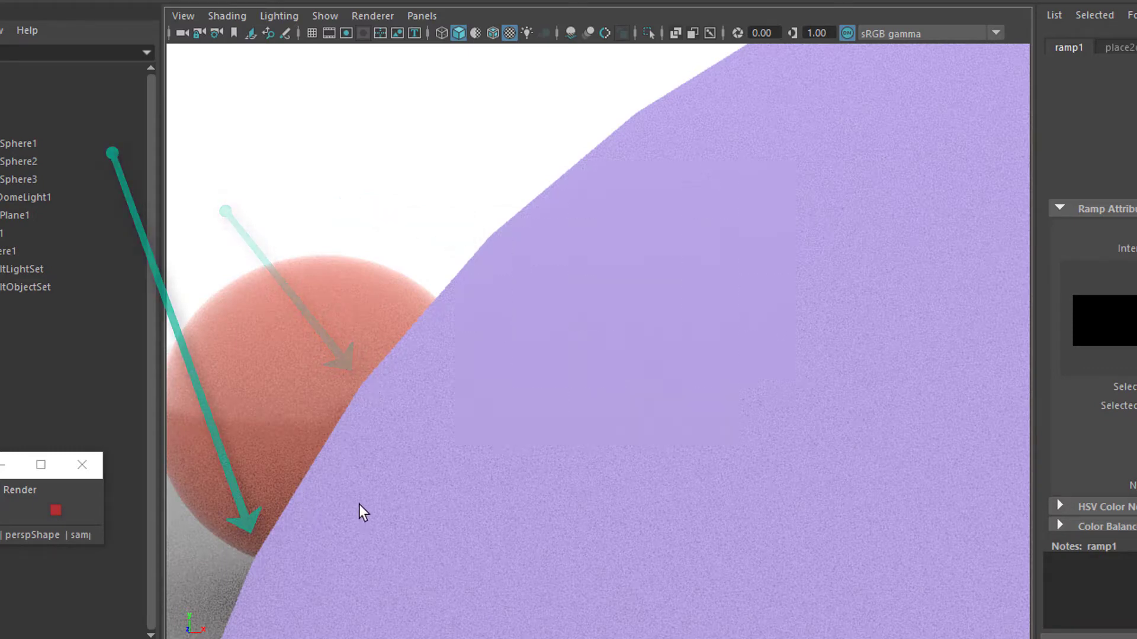
scroll(736, 469, "down", 10)
middle_click_drag(687, 467, 614, 398, "alt")
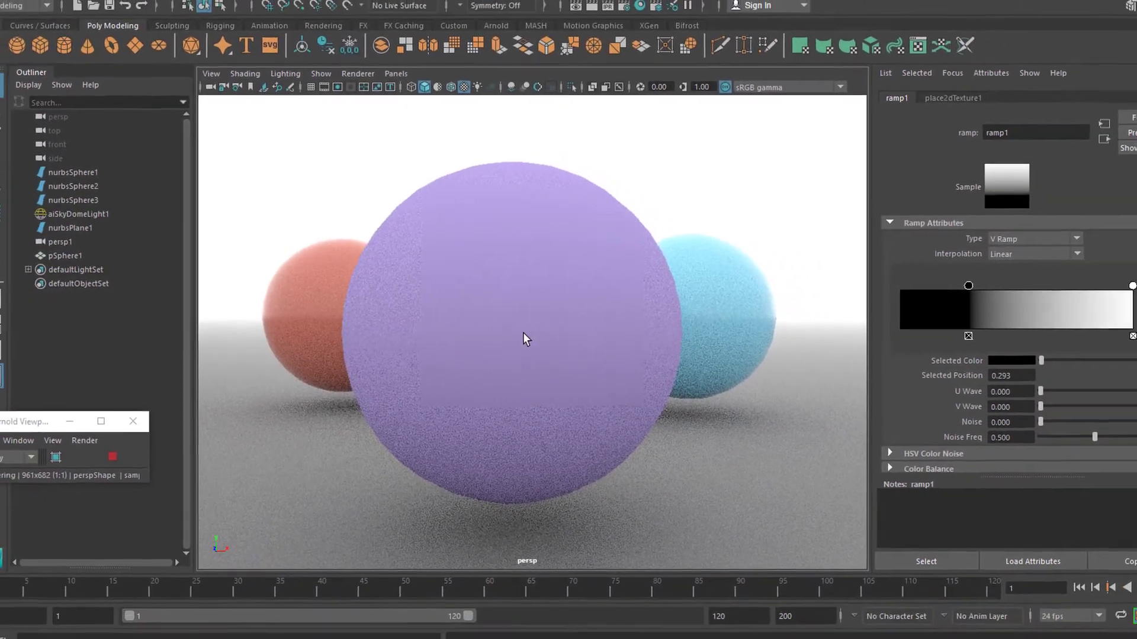
Set the purple polygon sphere's subdivisions axis and subdivisions height to 40.
left_click(522, 332)
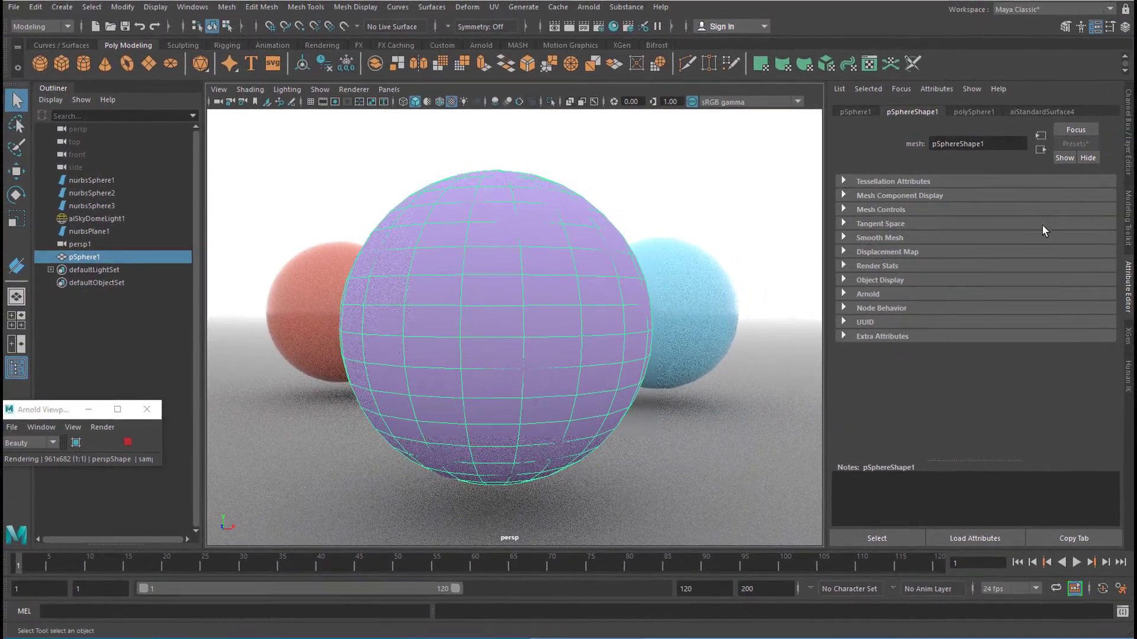
left_click(978, 111)
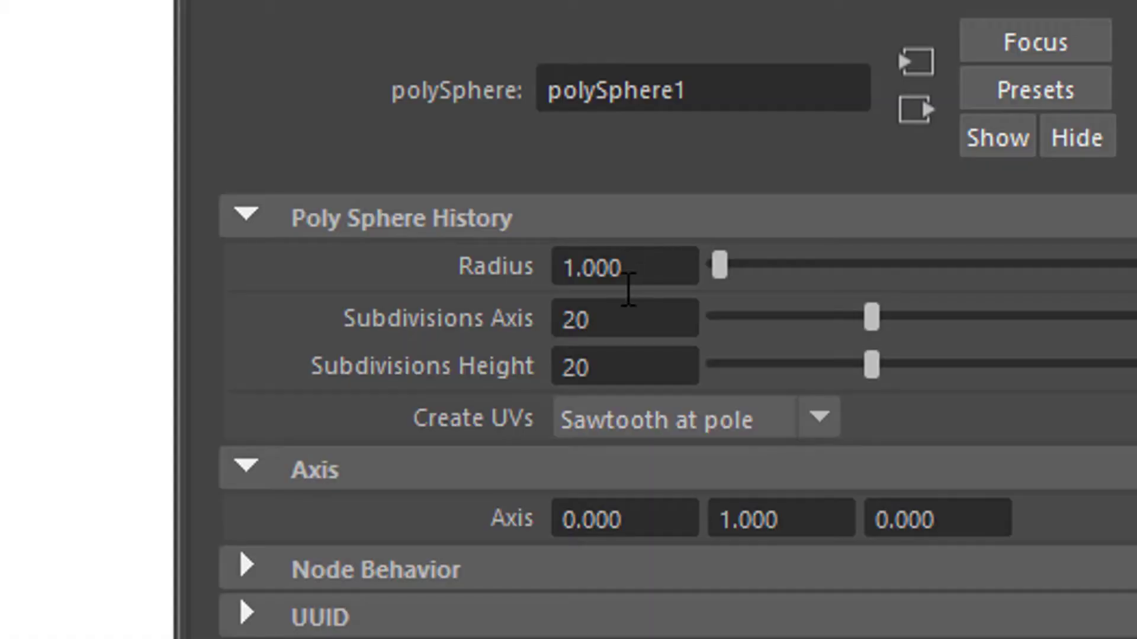
left_click(611, 316)
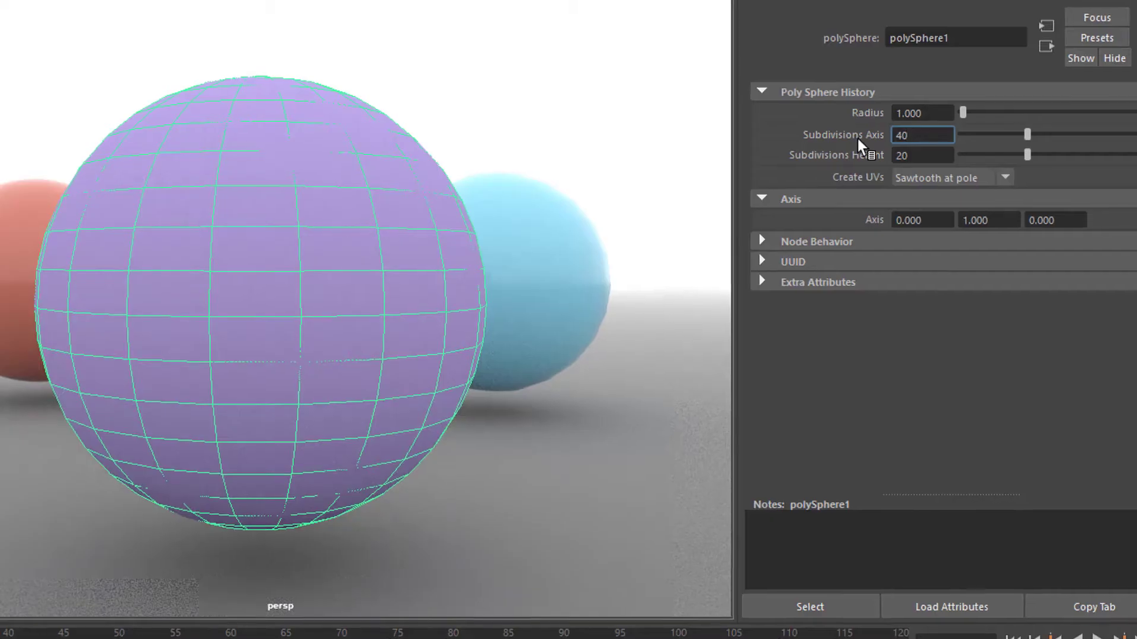
key("Tab")
type("40")
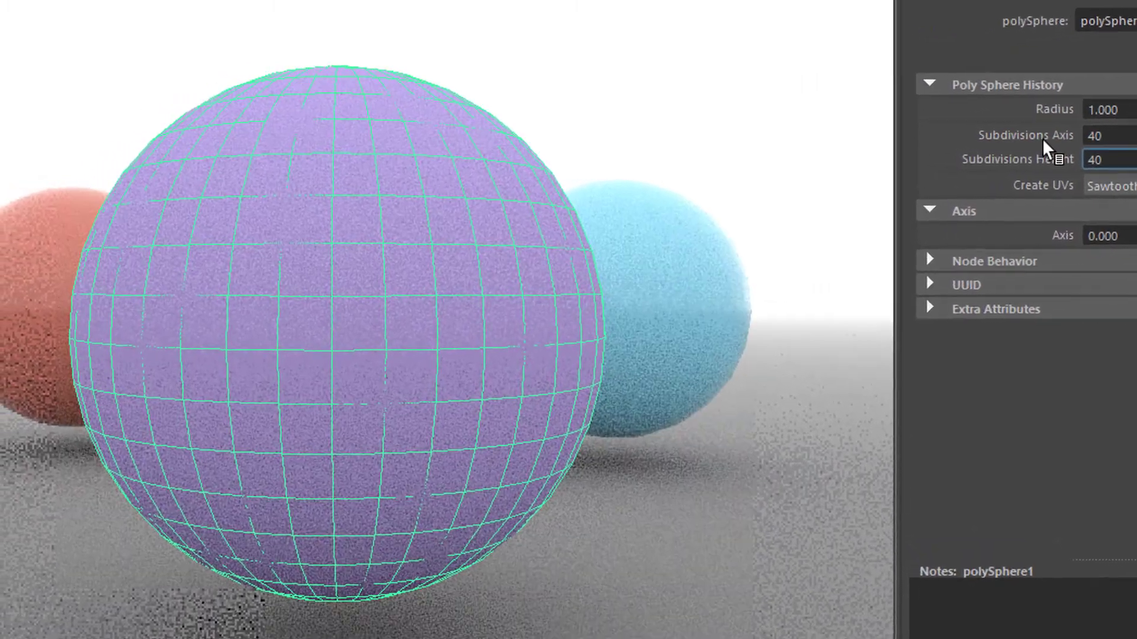
key("Return")
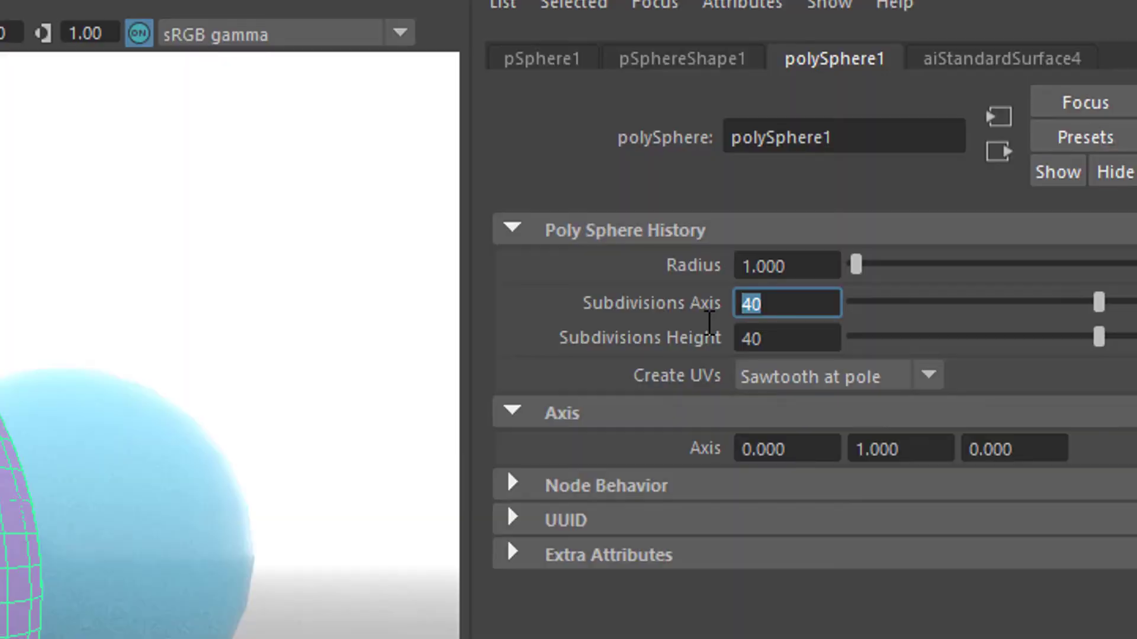
Set the purple sphere's subdivisions axis and height to 10 and check its outline without the selection wireframe.
type("10")
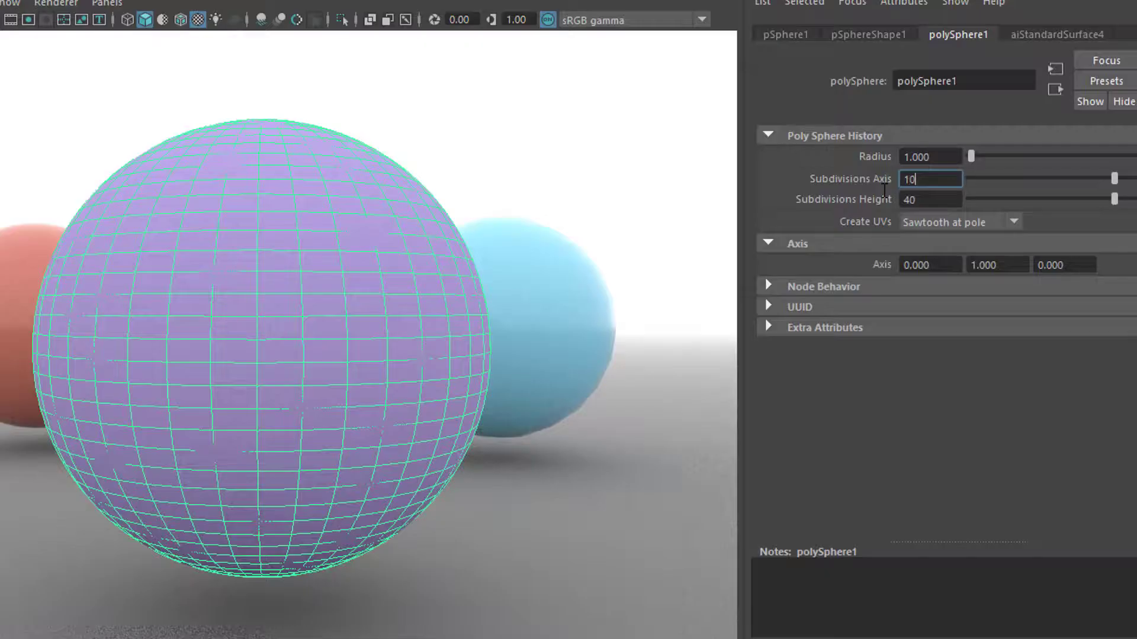
key("Tab")
type("10")
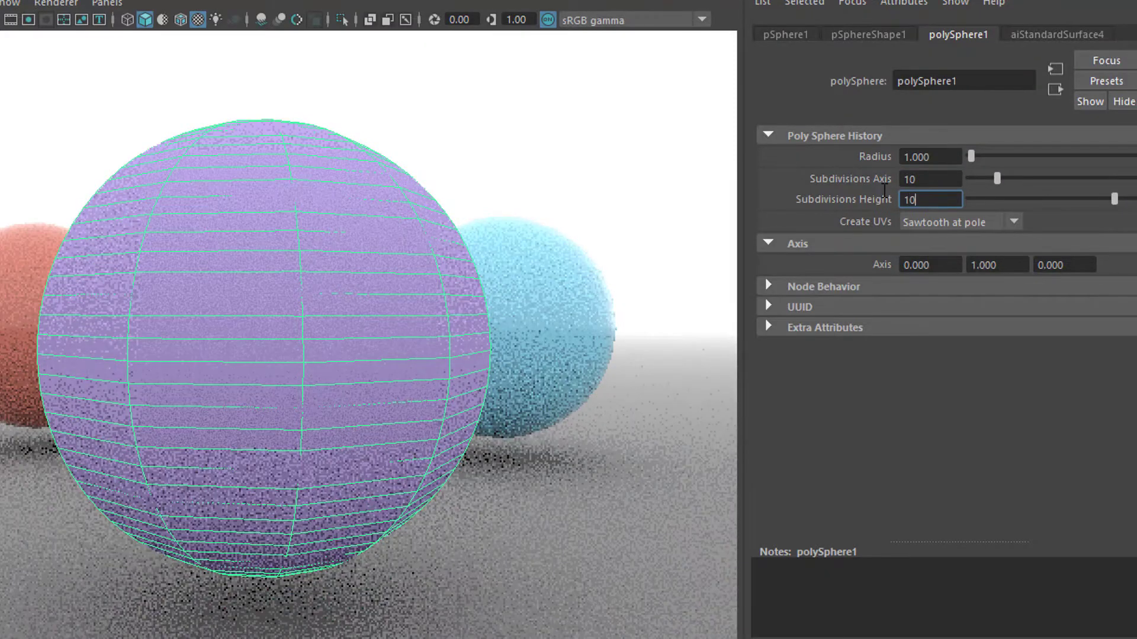
key("Return")
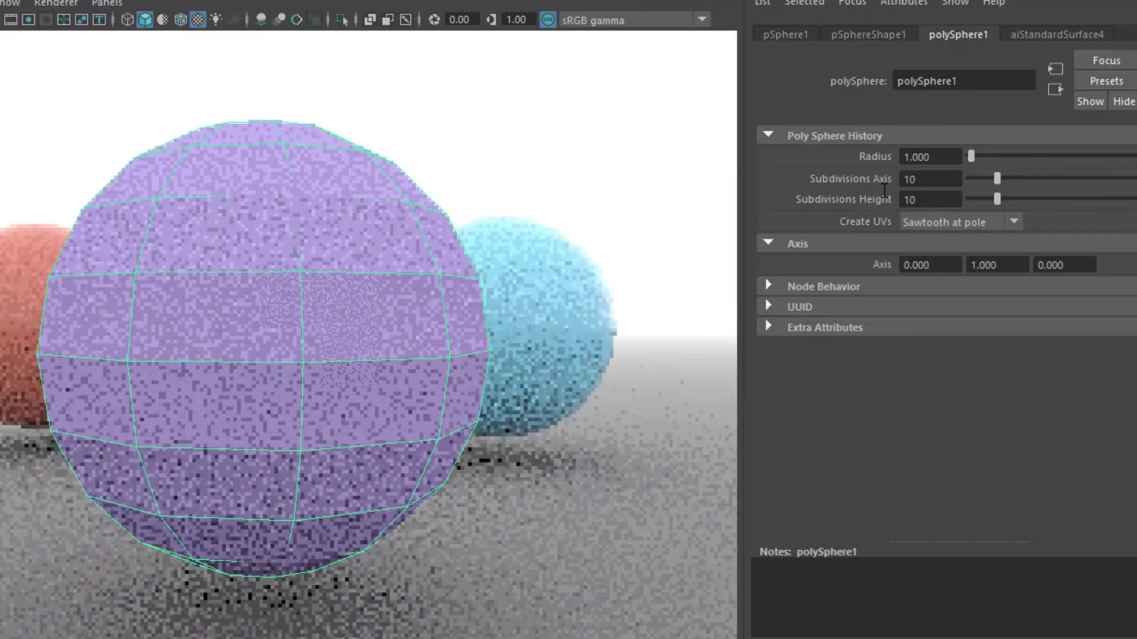
key("Escape")
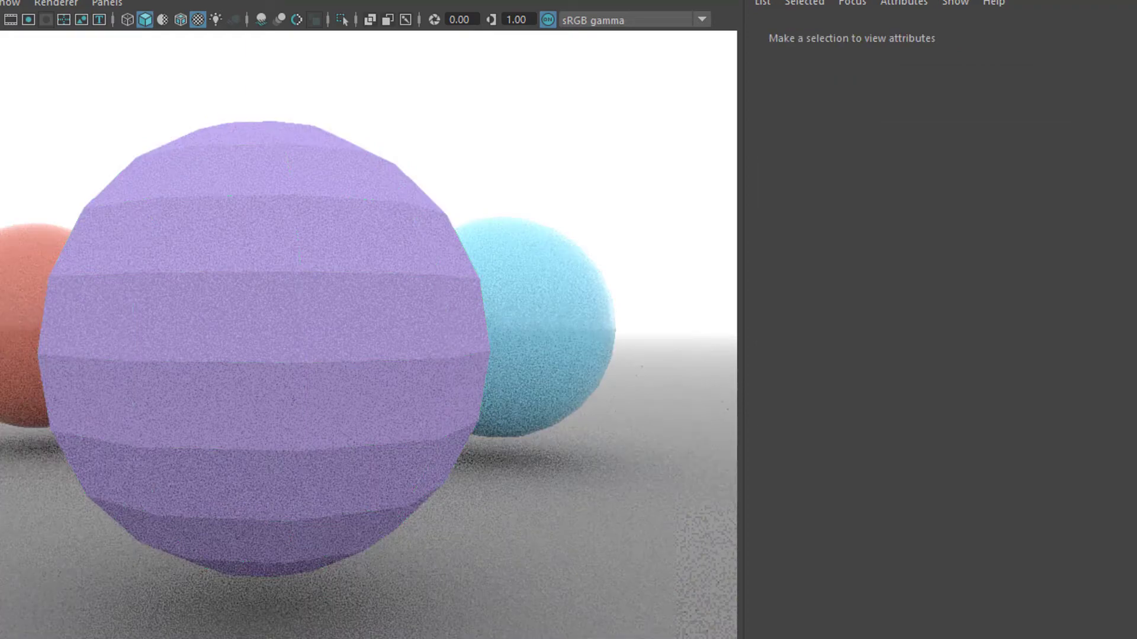
left_click(257, 492)
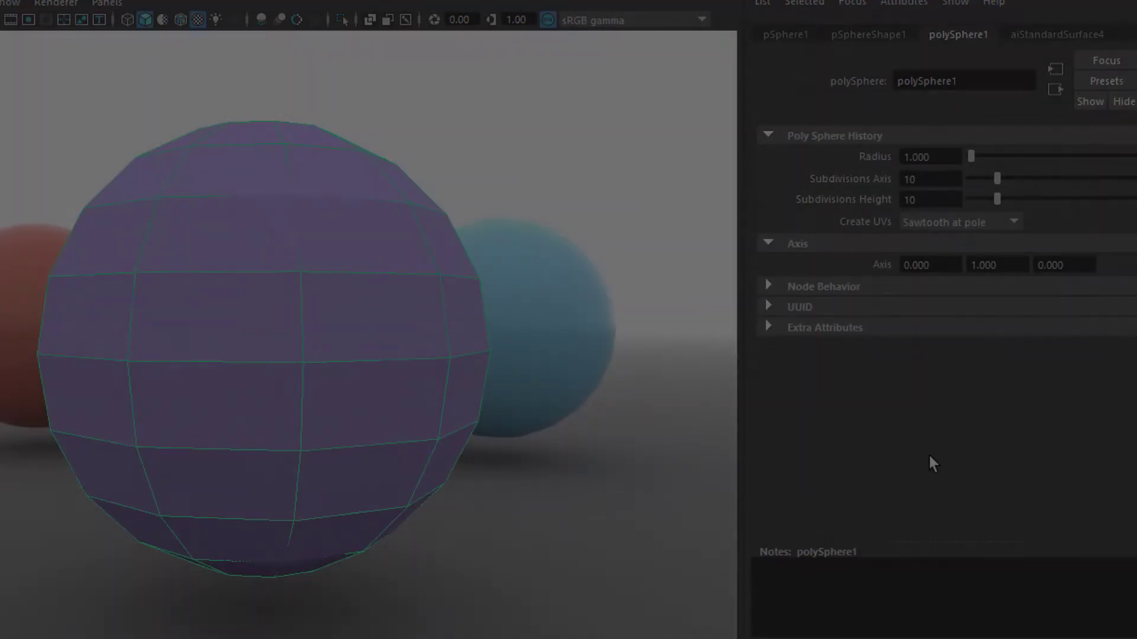
Show the tessellation and smooth mesh attributes of the purple sphere's shape and toggle Smooth Mesh Preview.
left_click(868, 34)
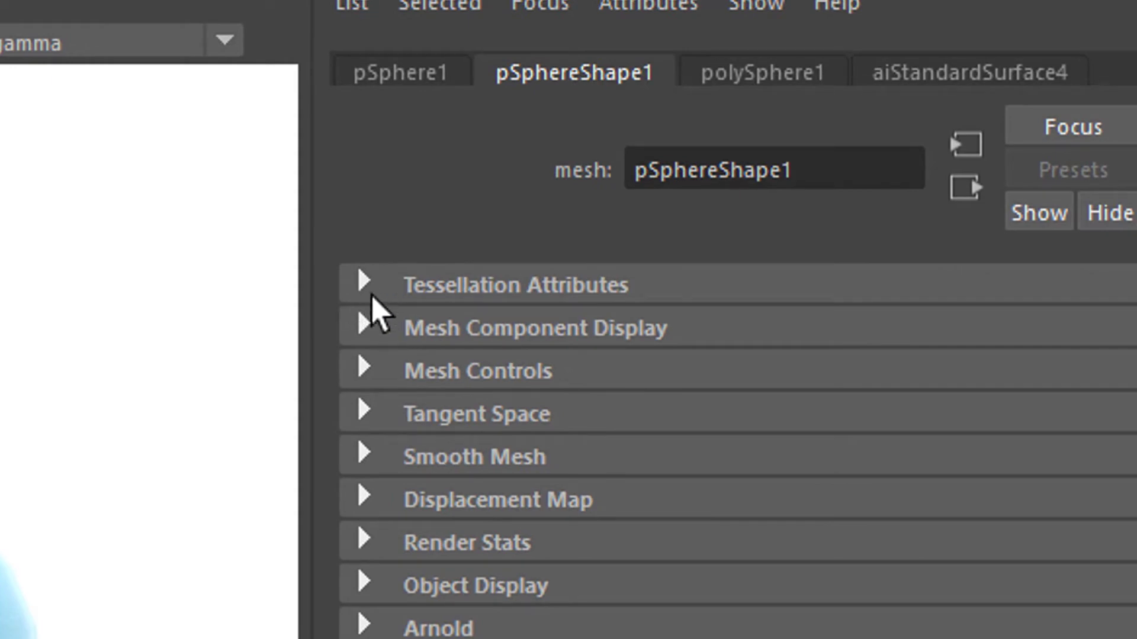
left_click(364, 282)
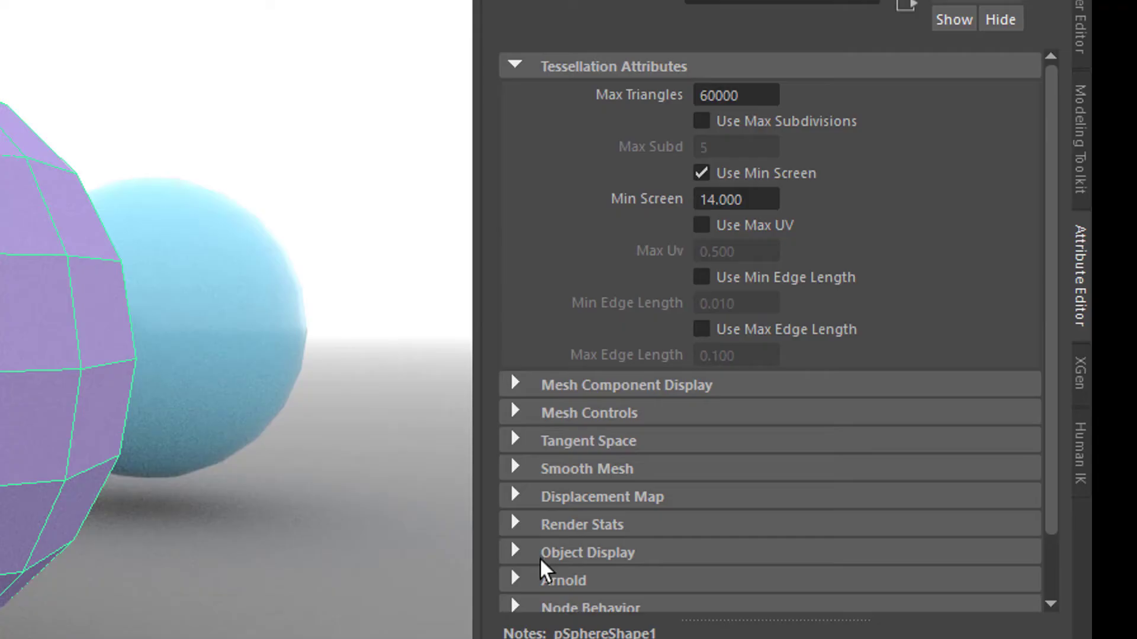
left_click(515, 469)
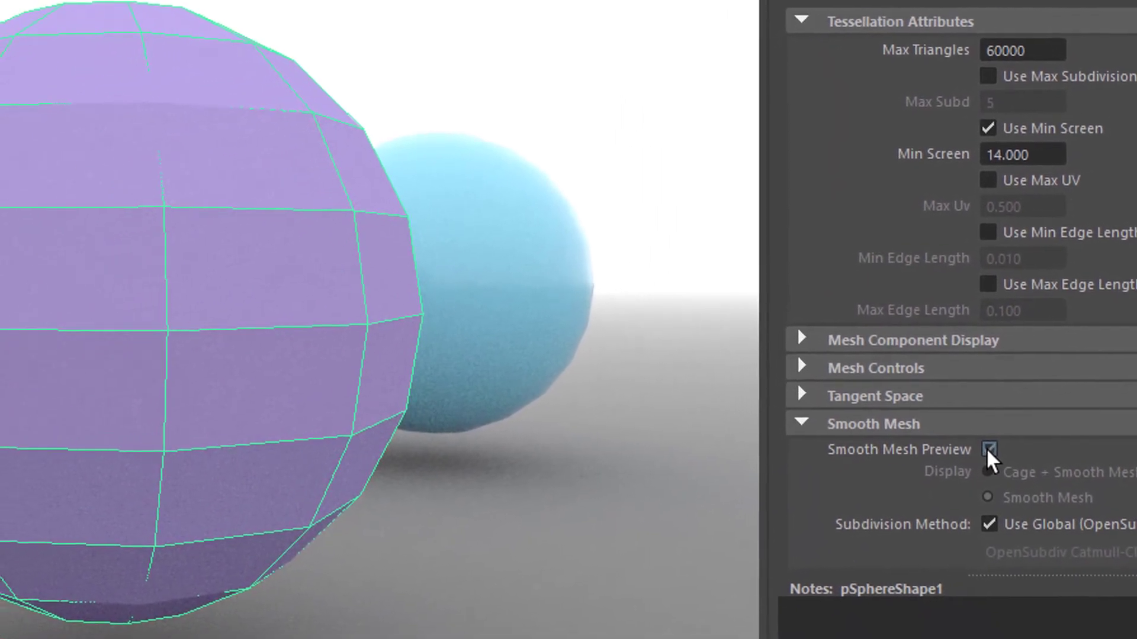
left_click(974, 453)
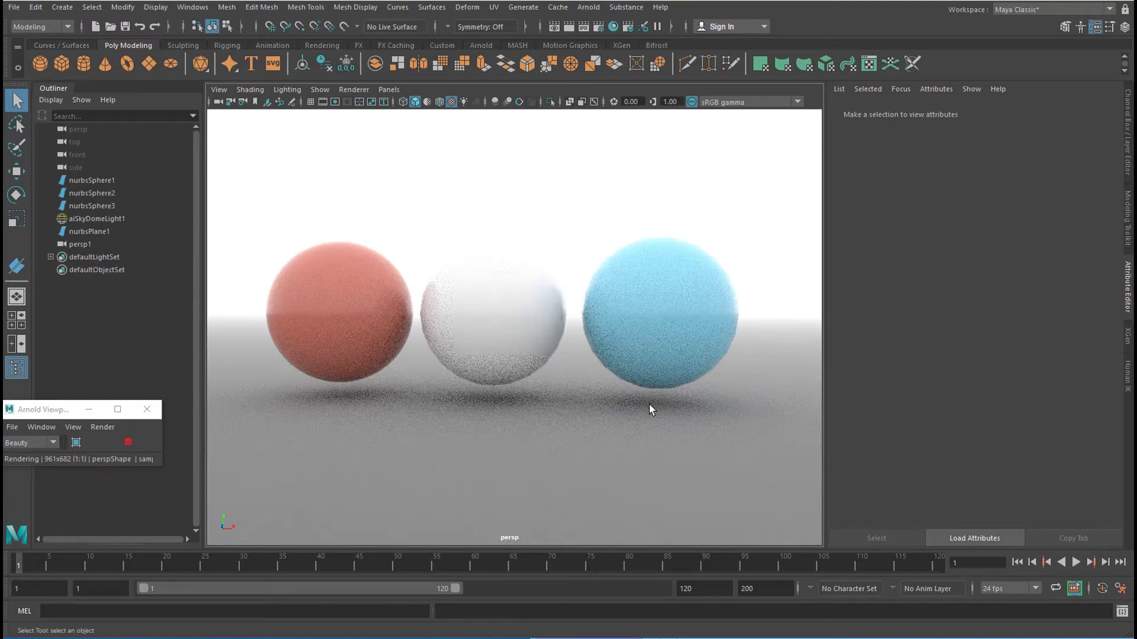
Set the red NURBS sphere's spans to 40 and compare its outline with the white sphere's up close.
left_click(307, 283)
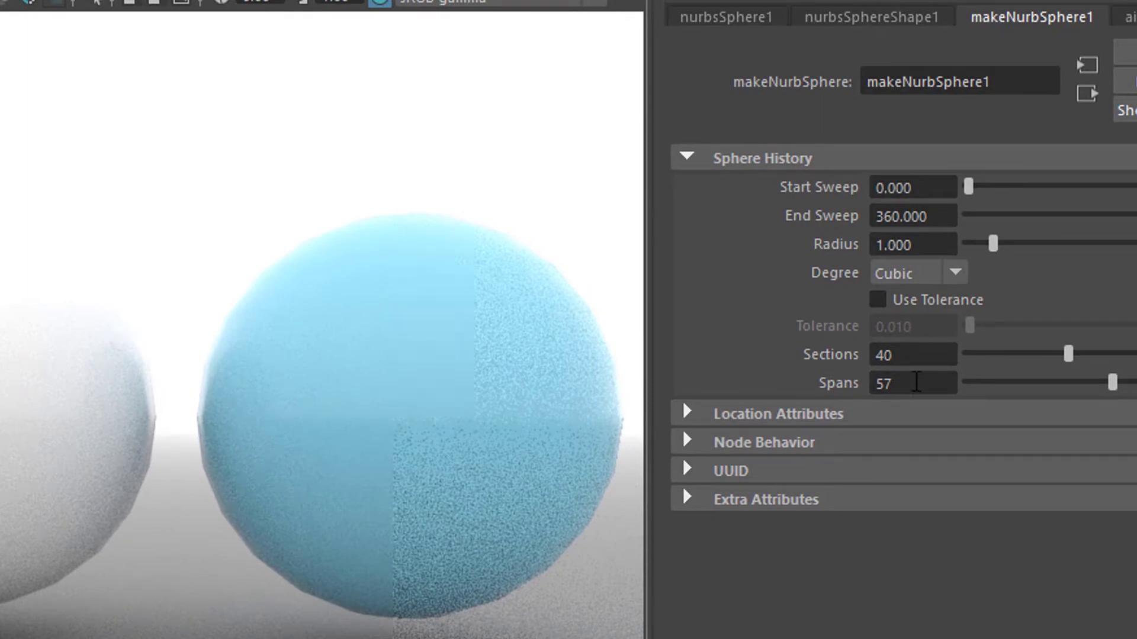
double_click(916, 382)
type("40")
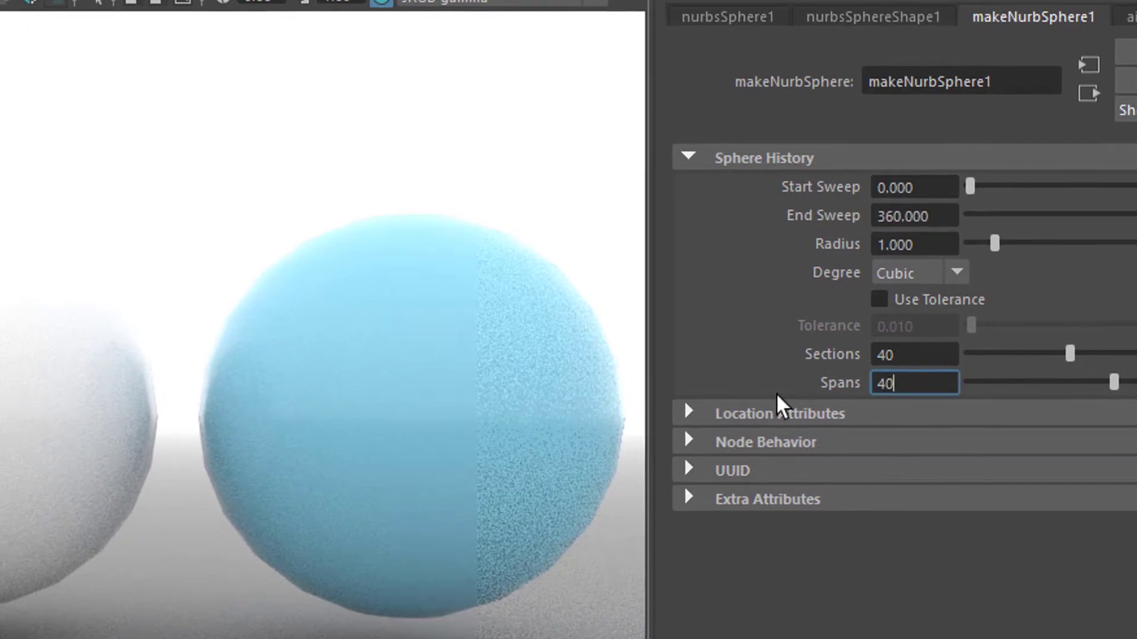
key("Return")
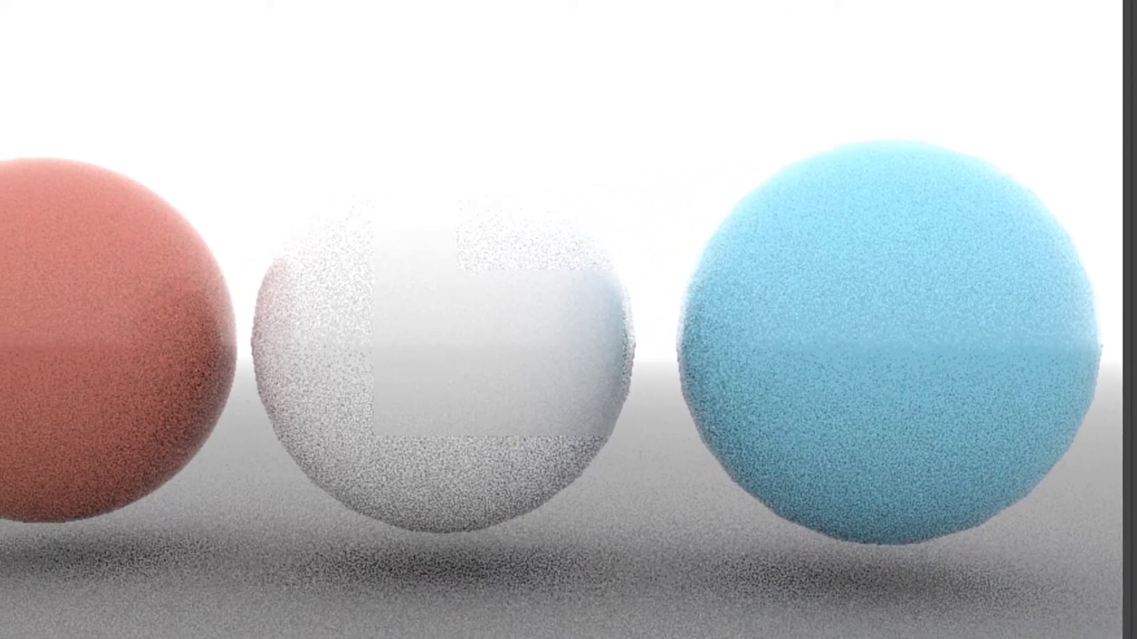
middle_click_drag(242, 392, 350, 119, "alt")
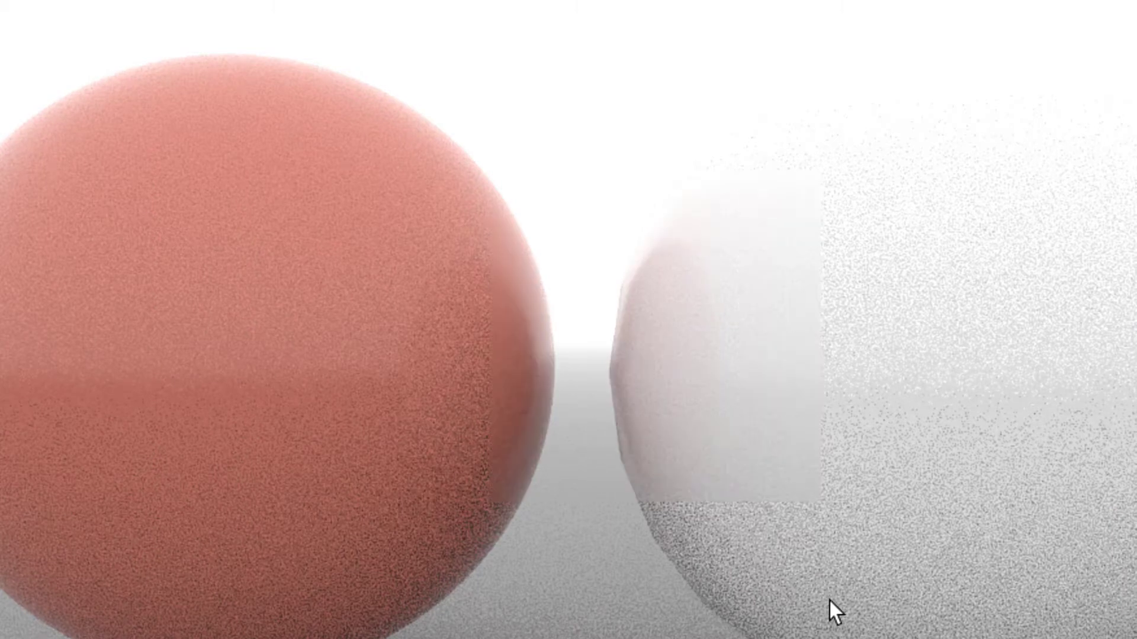
middle_click_drag(947, 568, 731, 549, "alt")
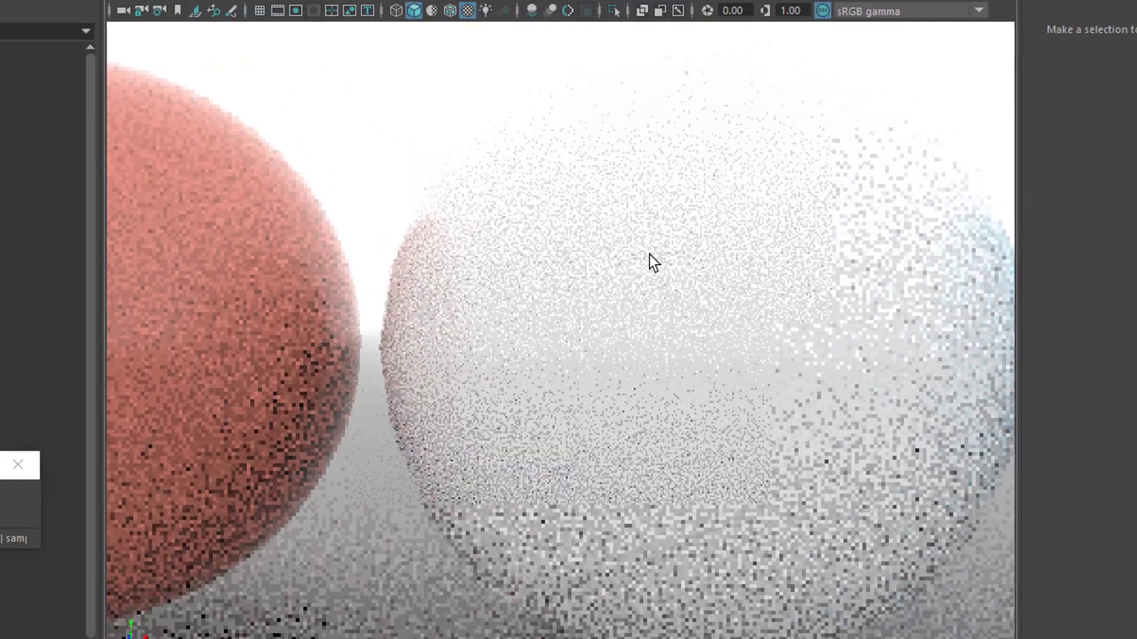
Darken the white NURBS sphere's material base color to a neutral grey with a value of 0.243 and clear the selection.
left_click(649, 253)
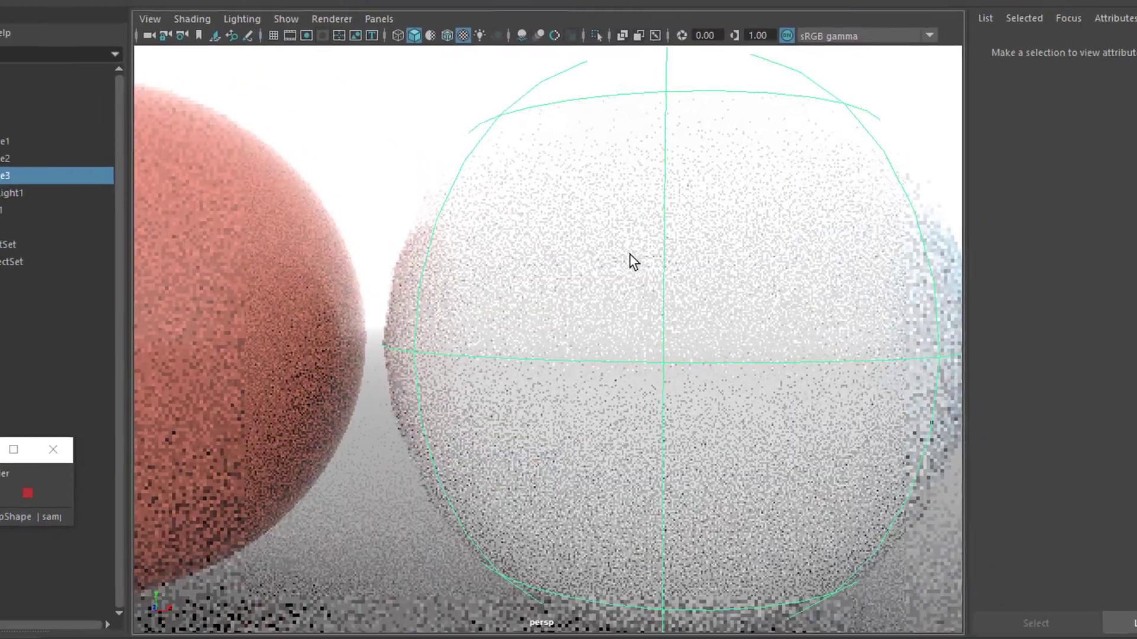
right_click_drag(651, 246, 593, 546)
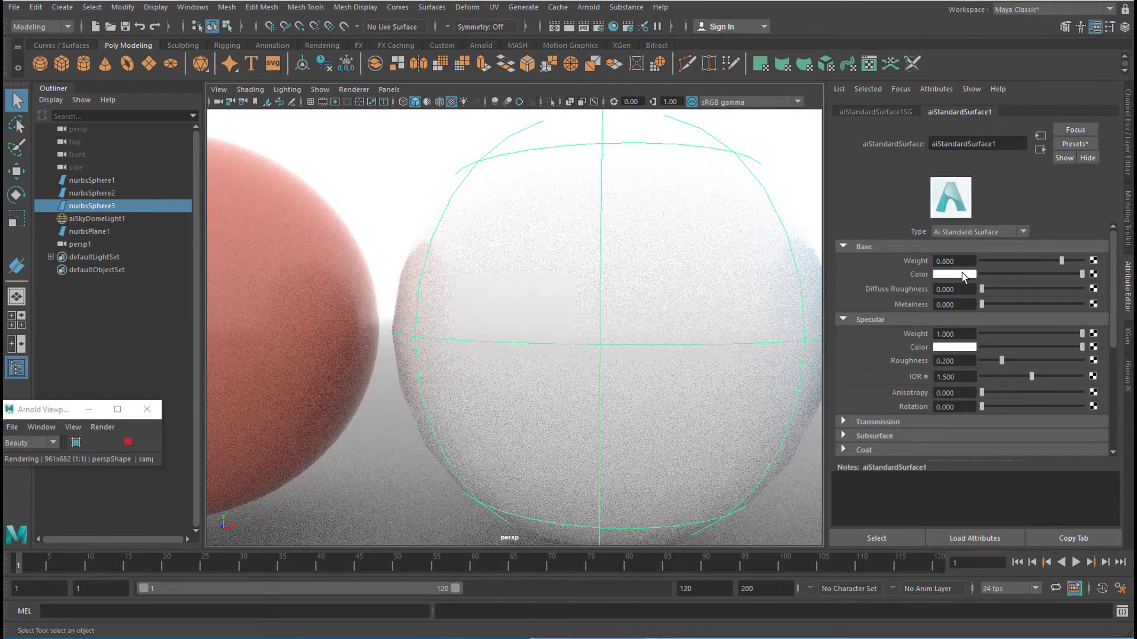
left_click(964, 275)
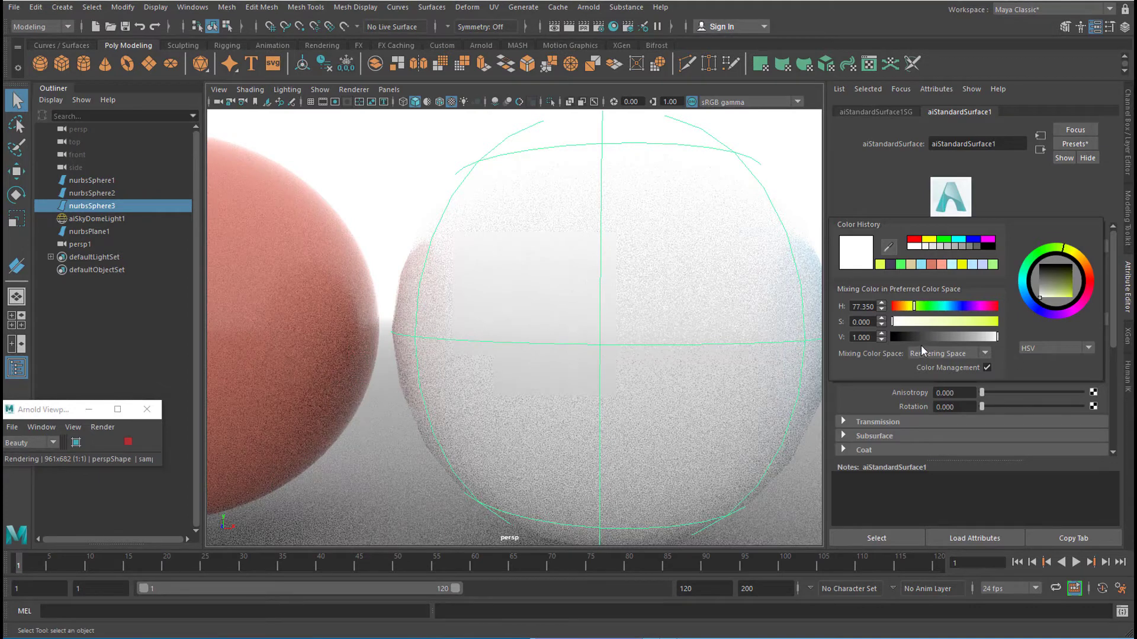
left_click_drag(980, 338, 954, 336)
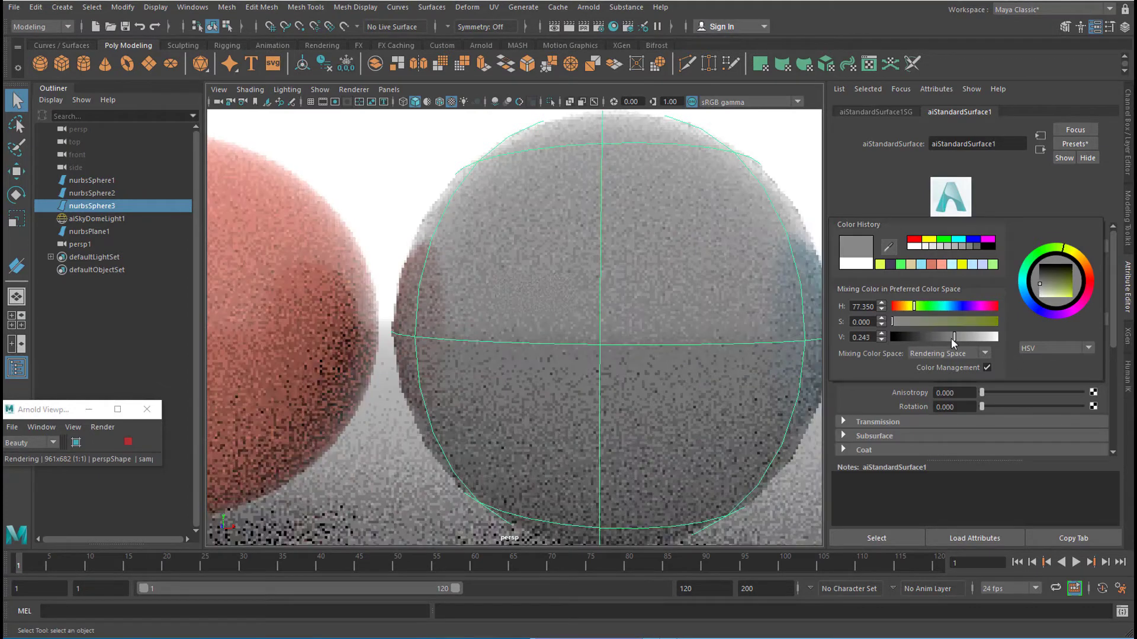
left_click(115, 352)
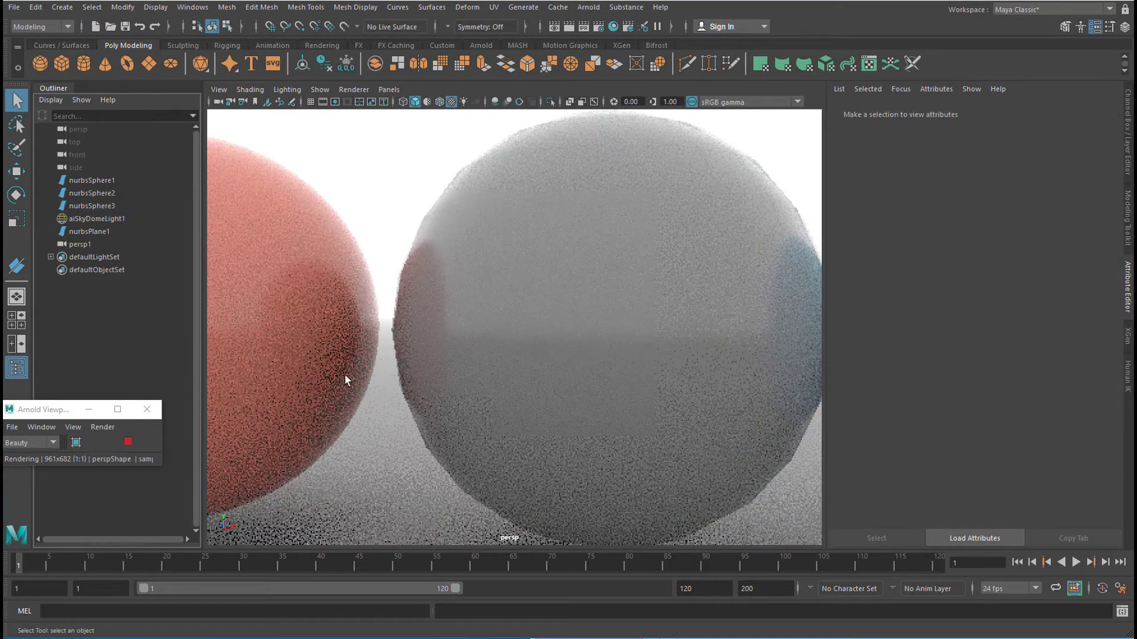
Show the render tessellation of the blue NURBS sphere beside the grey one, and hide it again.
left_click(608, 290)
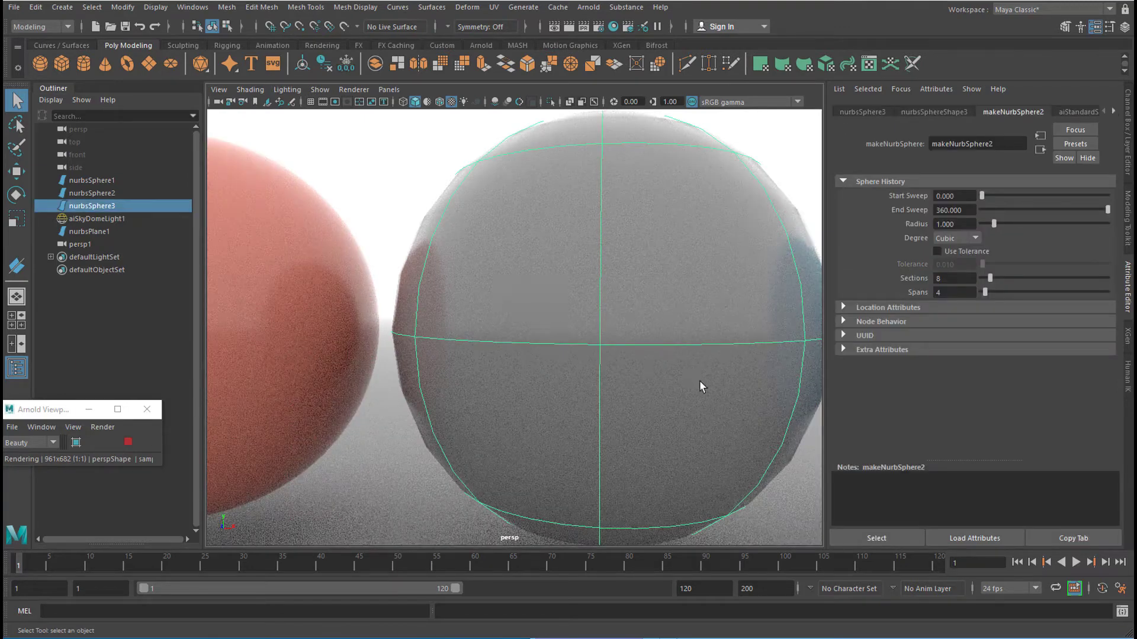
left_click_drag(693, 372, 669, 346, "alt")
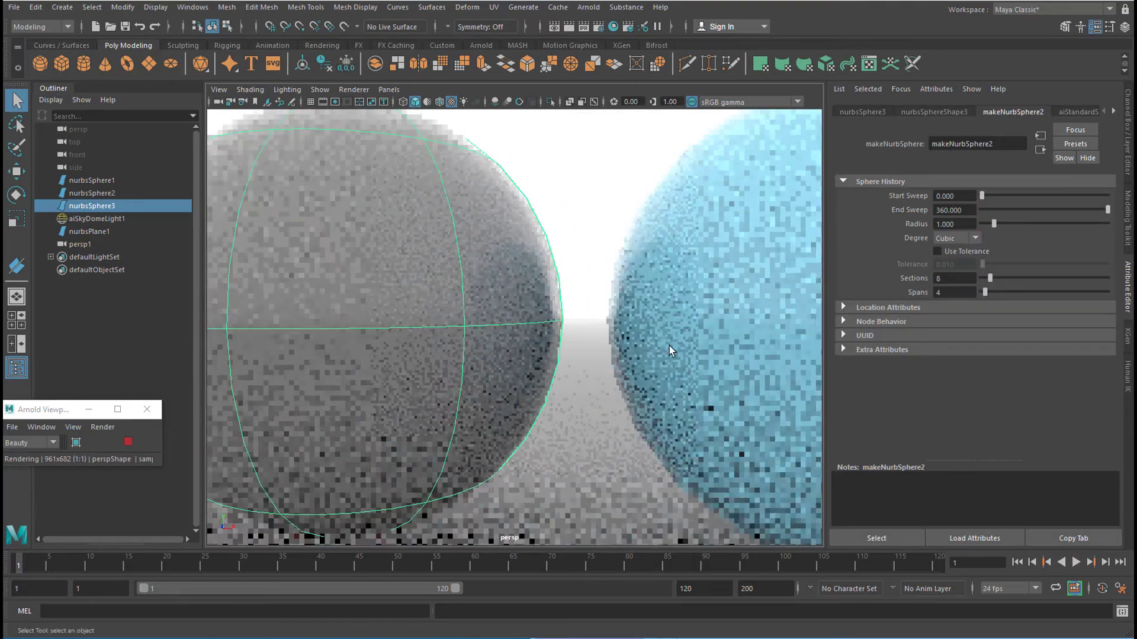
left_click(723, 341)
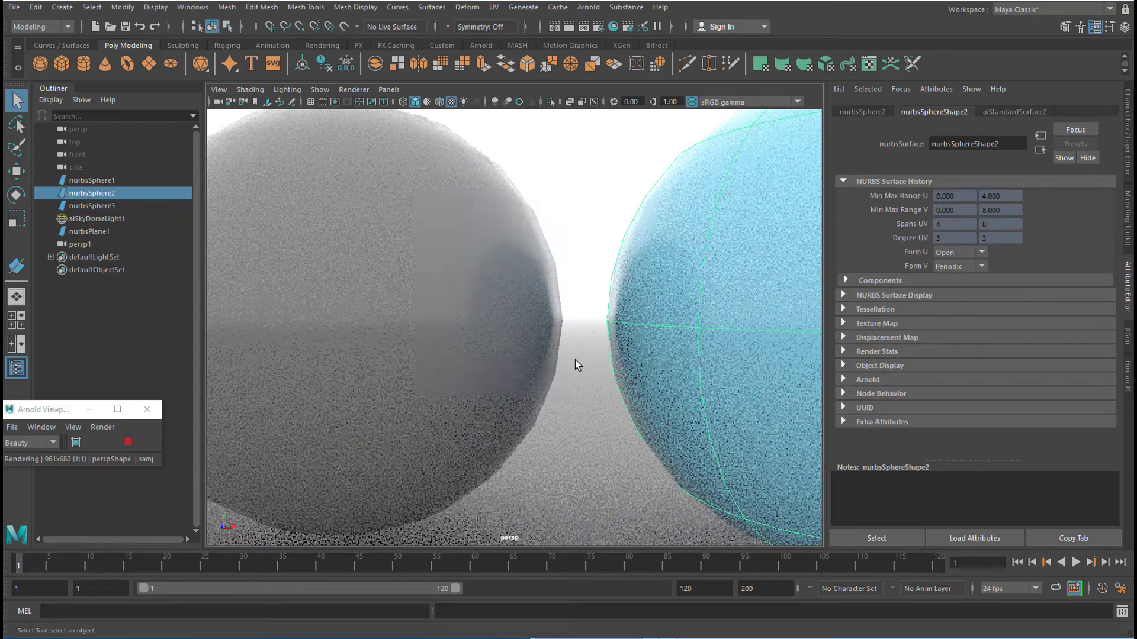
right_click_drag(690, 363, 655, 372, "alt")
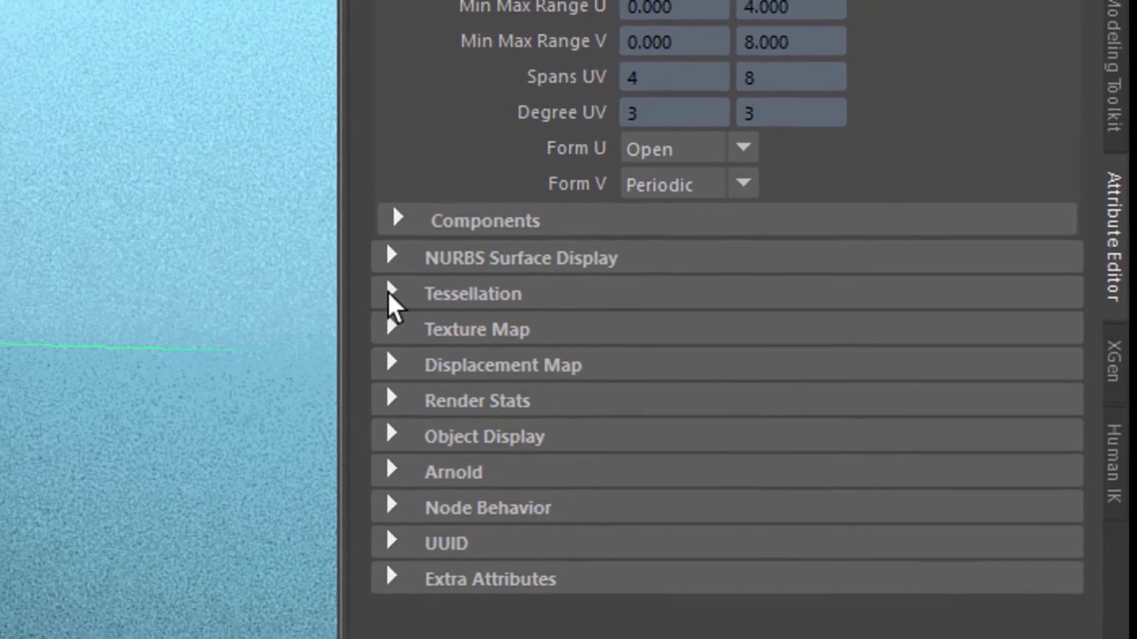
left_click(409, 293)
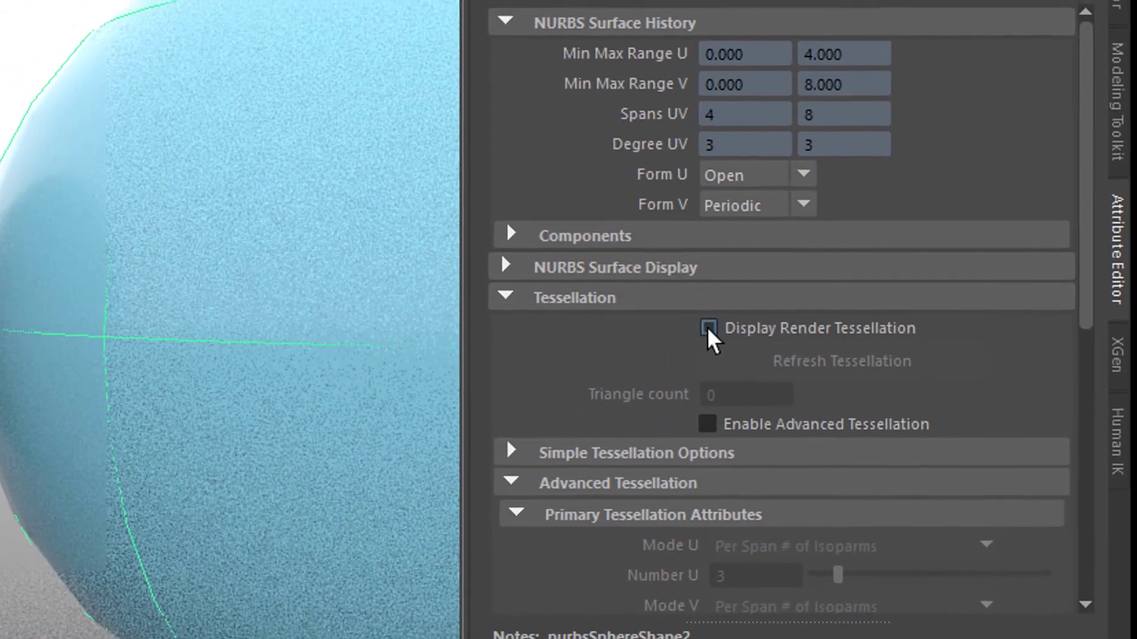
left_click(728, 328)
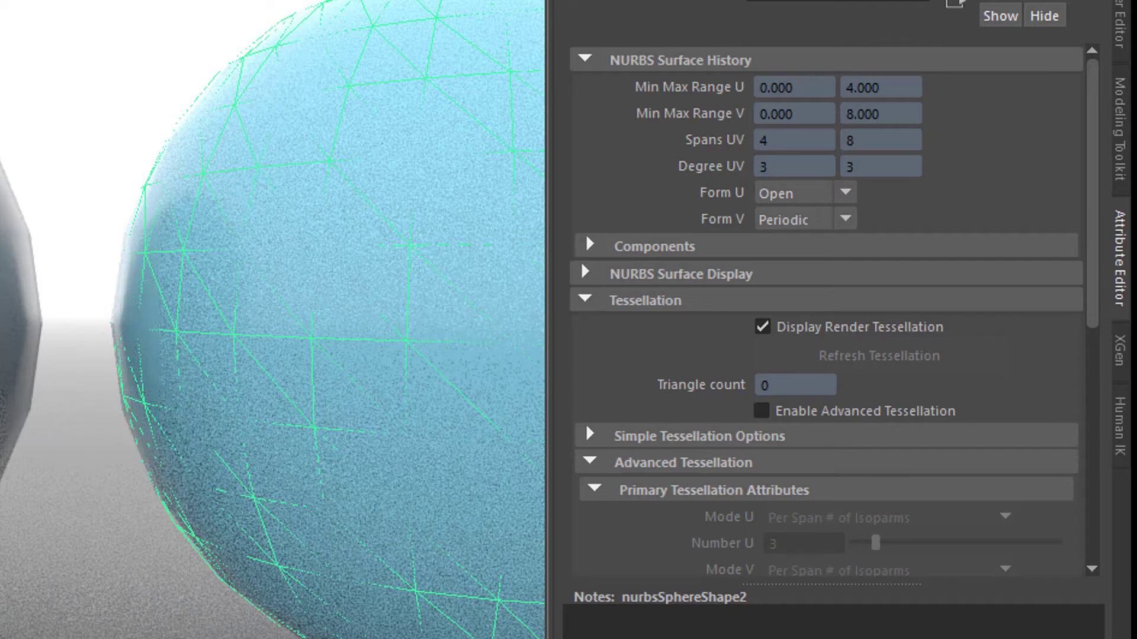
left_click(763, 326)
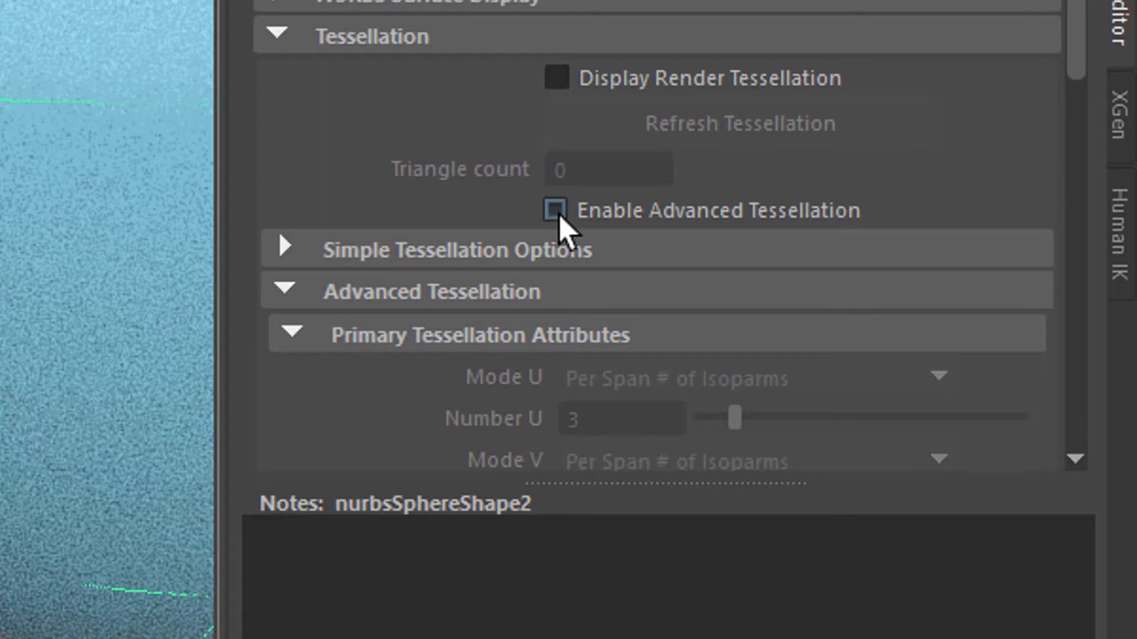
Enable advanced tessellation on the blue sphere and show its primary and secondary tessellation attributes, checking the Mode U options.
left_click(937, 369)
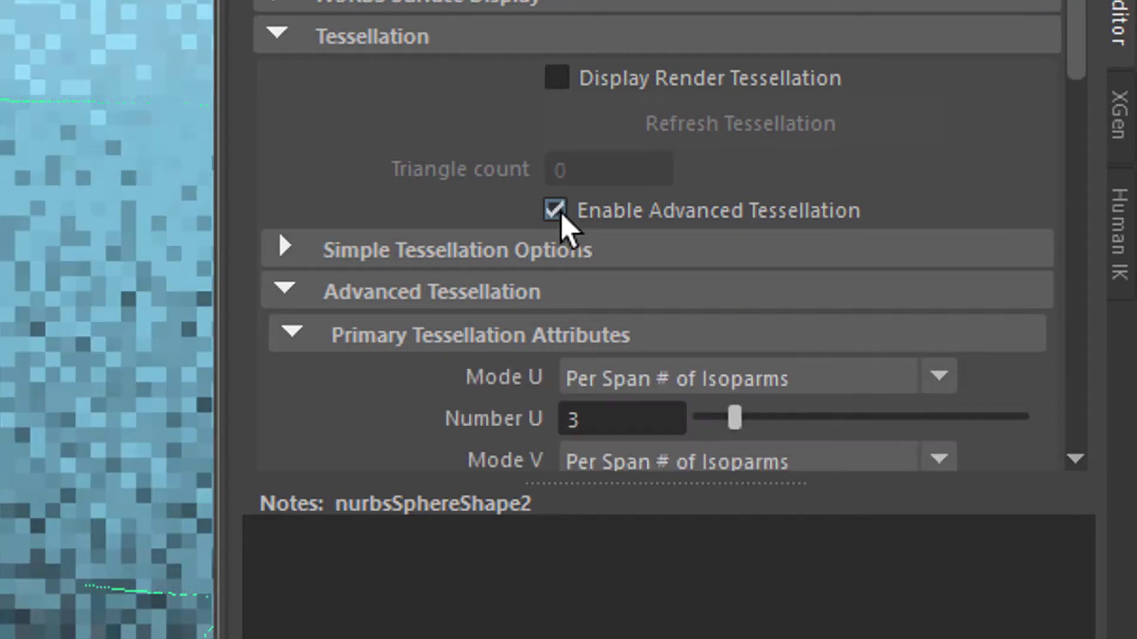
left_click(294, 334)
left_click(298, 290)
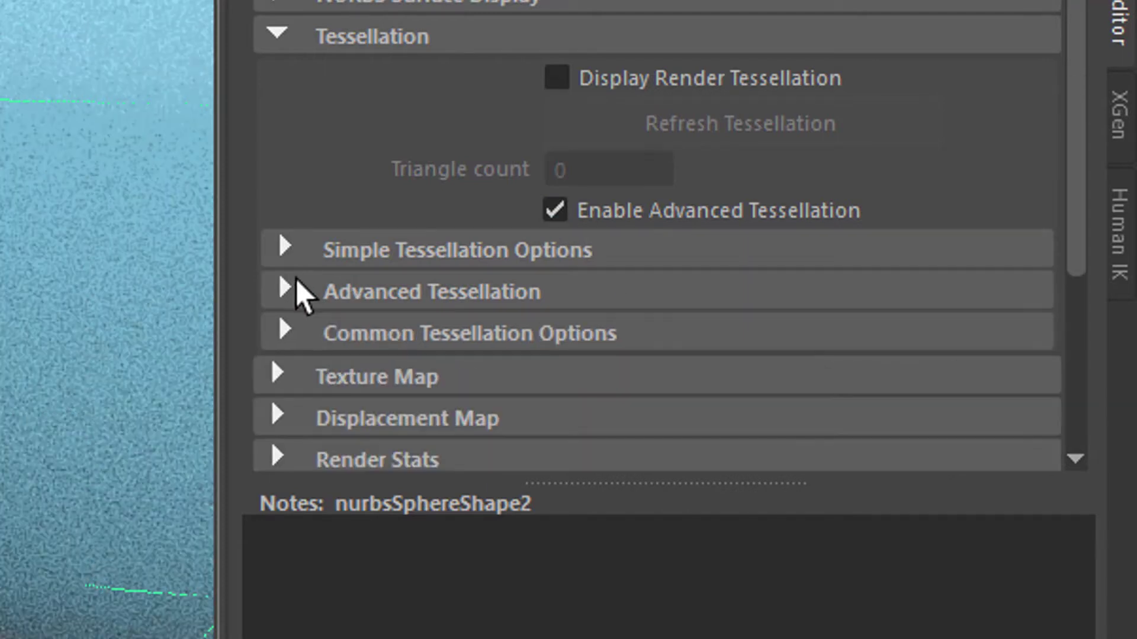
left_click(297, 290)
left_click(296, 334)
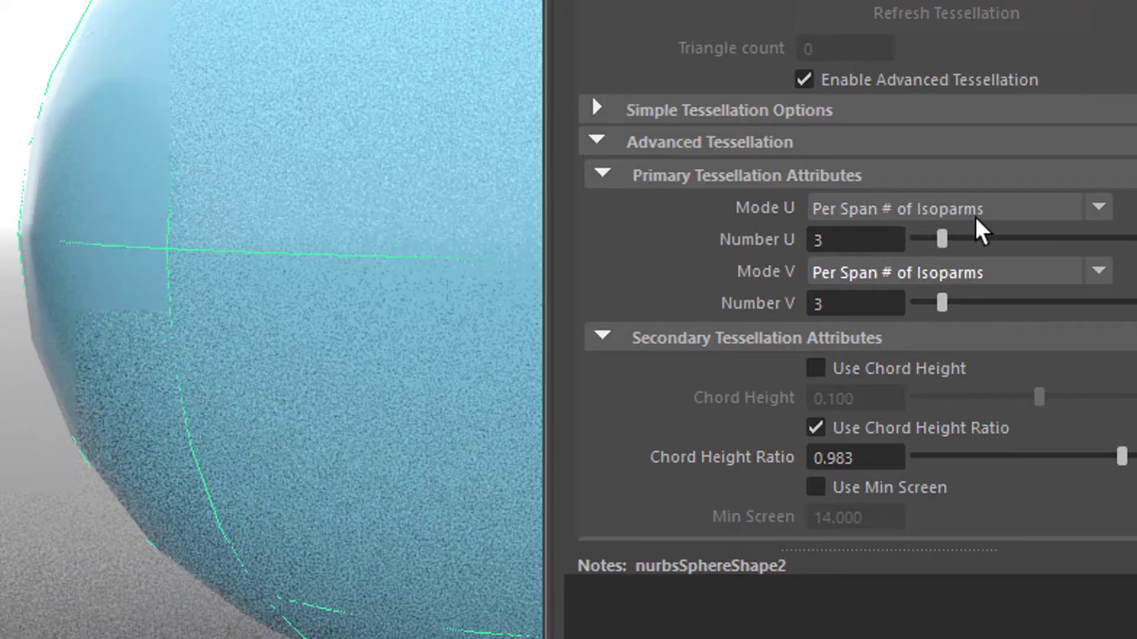
left_click(1096, 207)
left_click(1096, 207)
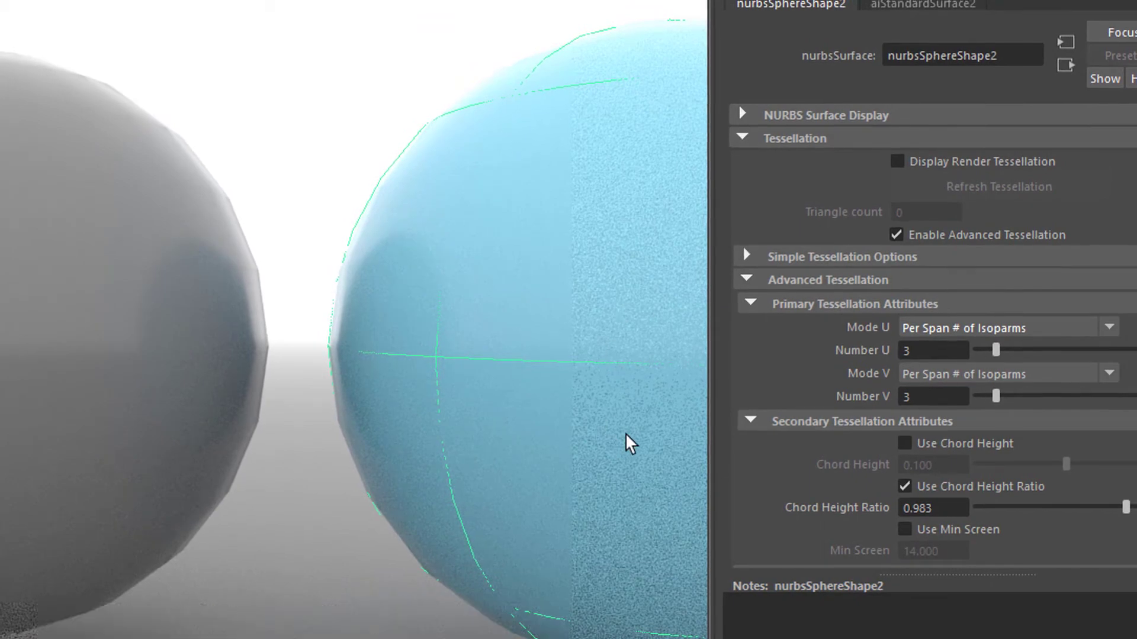
Try 9 and 1 as the blue sphere's tessellation Number U, and return it to 3.
double_click(904, 352)
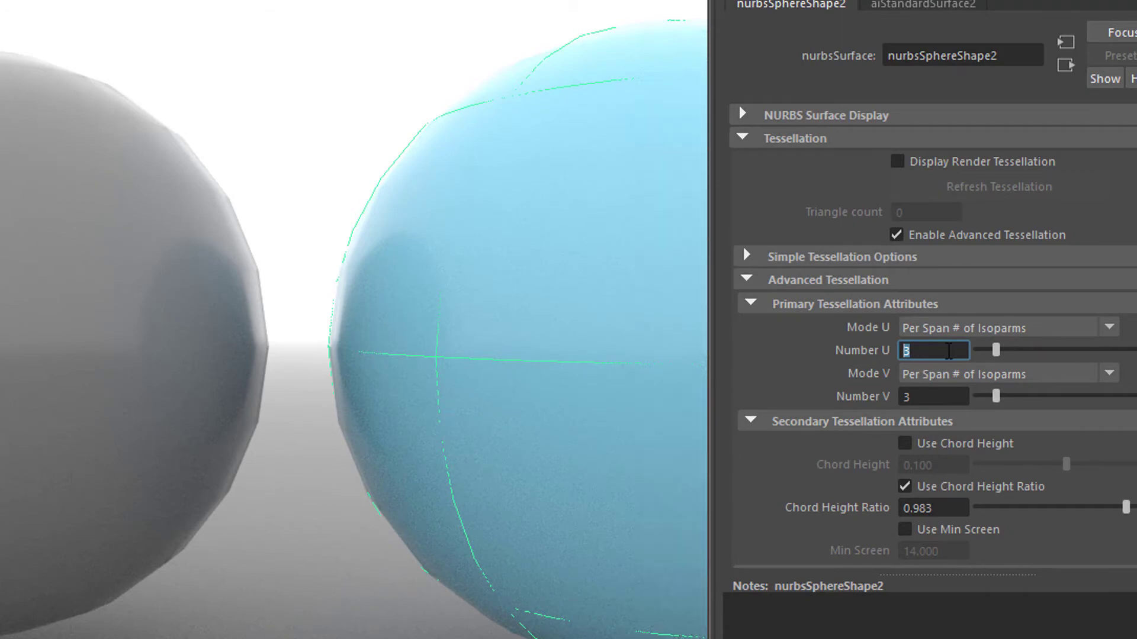
key("Return")
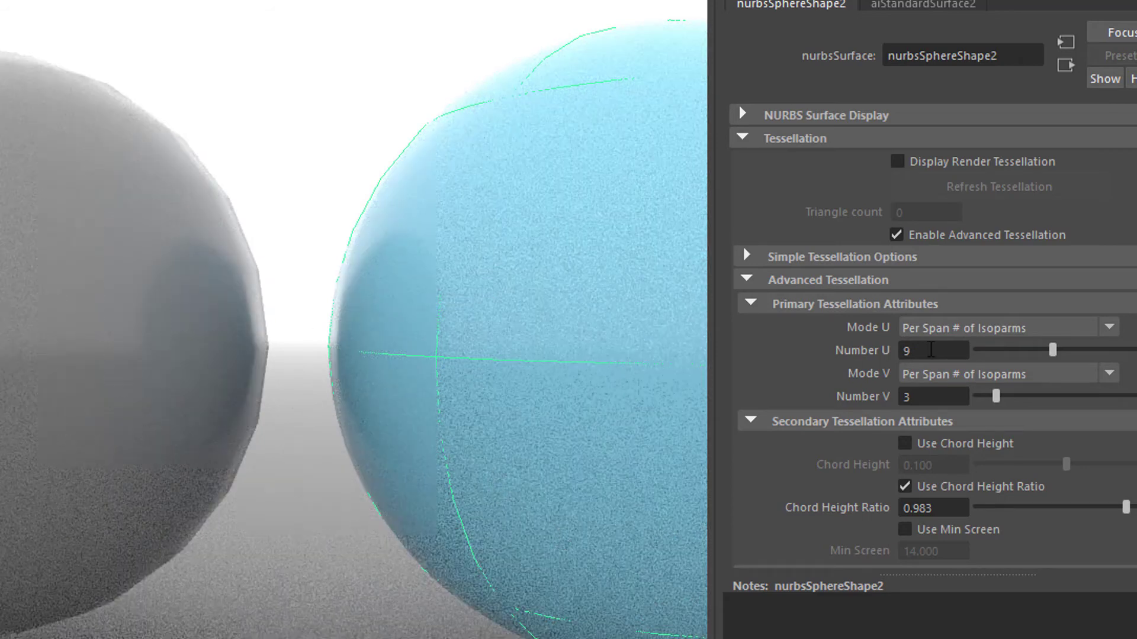
left_click(931, 350)
type("1")
key("Return")
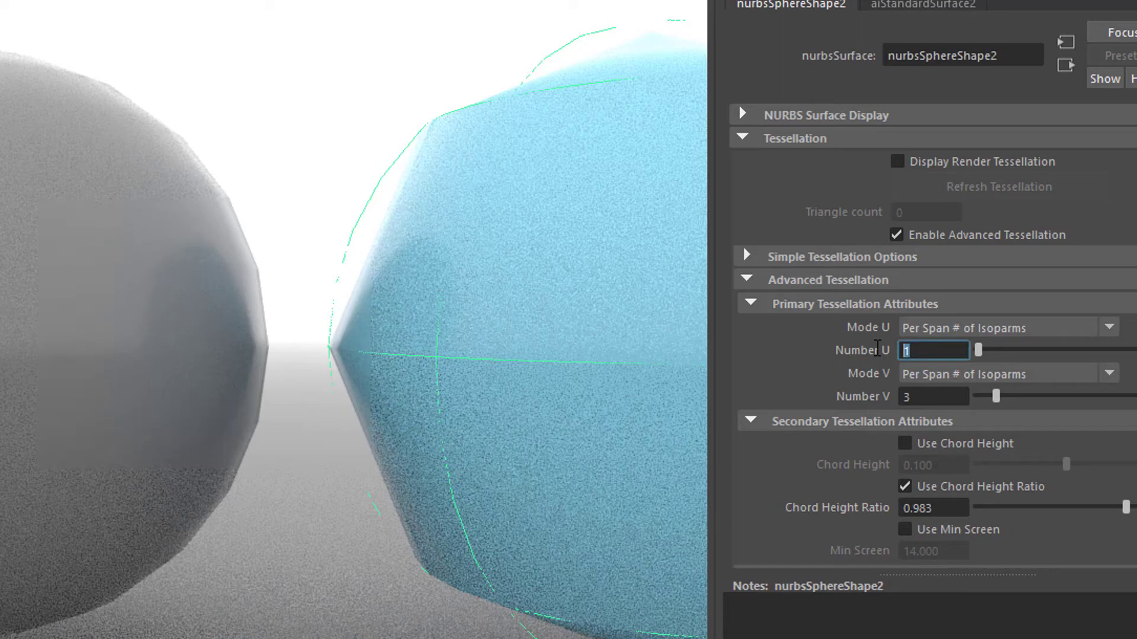
key("Return")
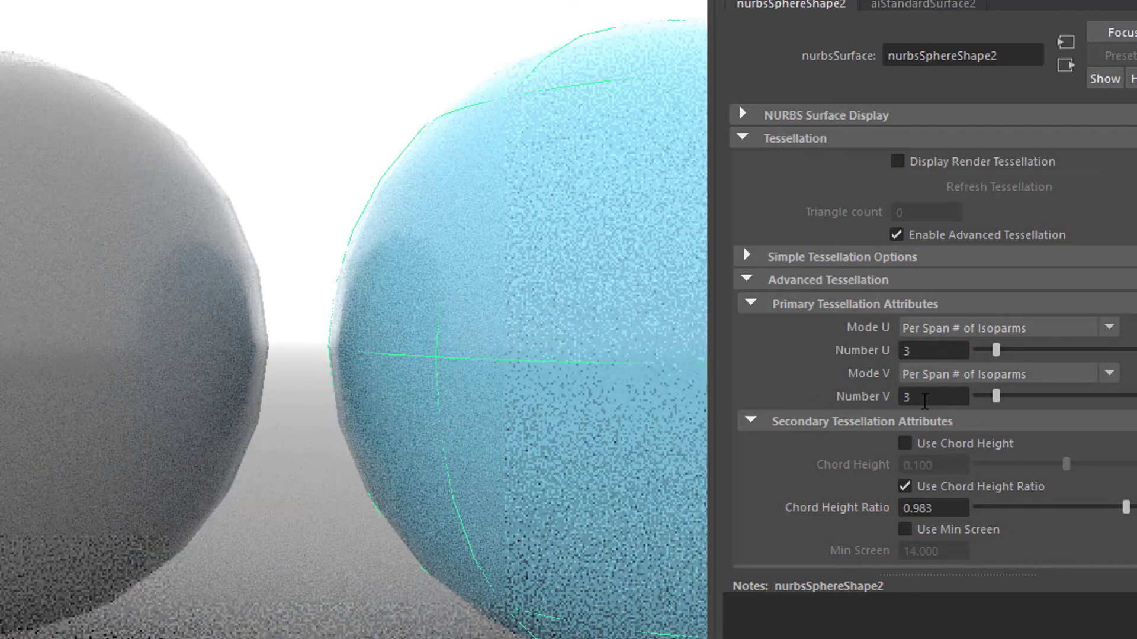
Try 9 and 1 as the blue sphere's tessellation Number V, checking its outline from above.
left_click(947, 396)
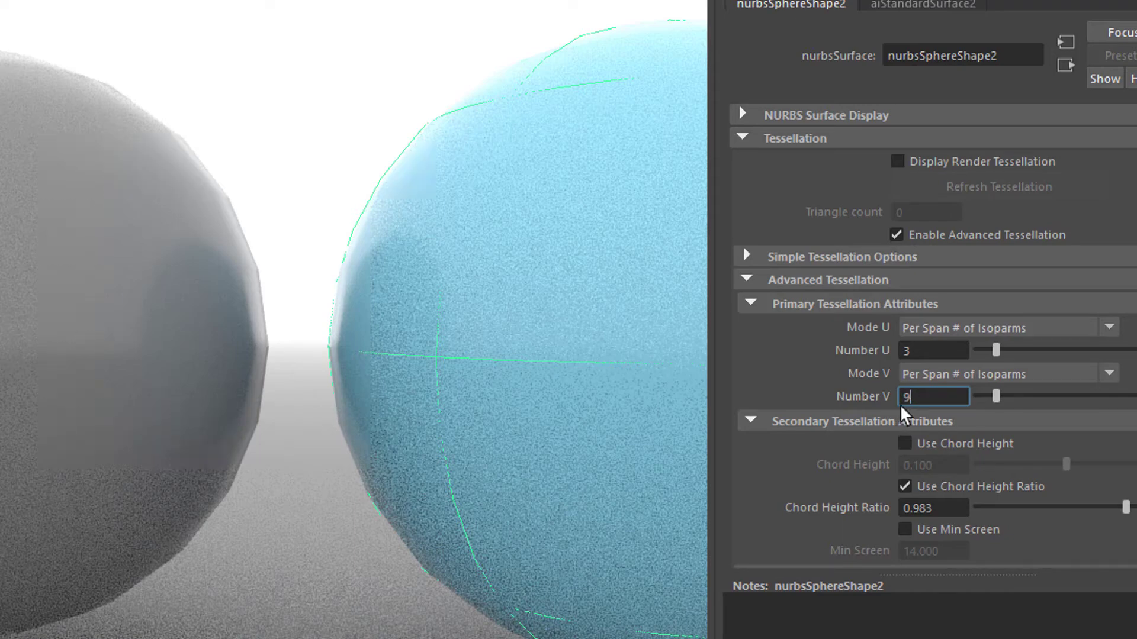
key("Return")
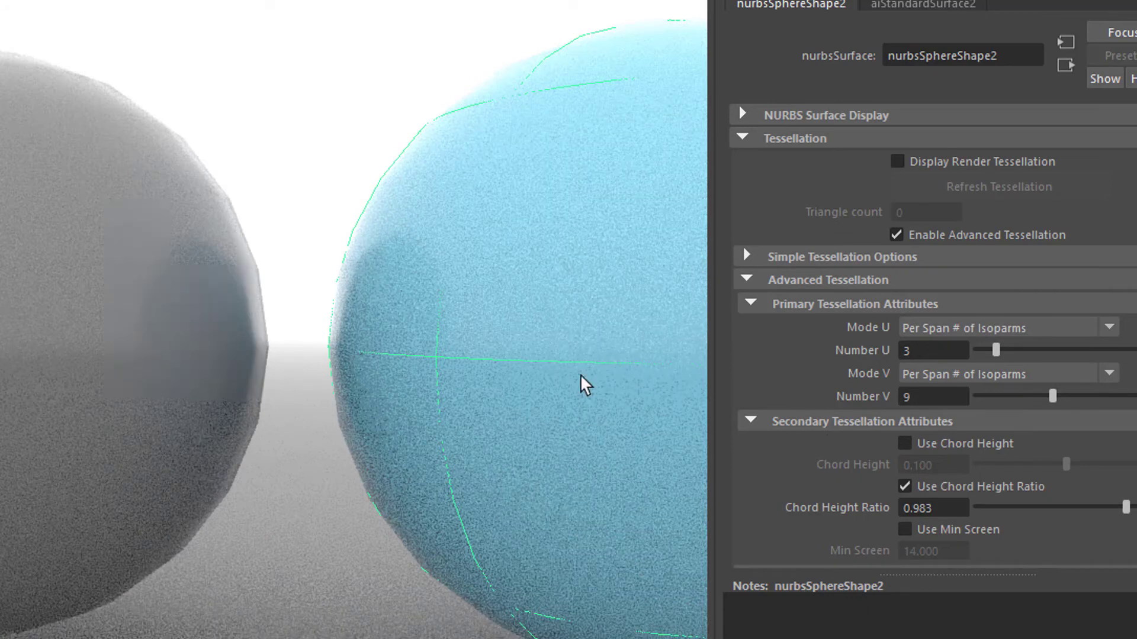
left_click_drag(583, 385, 535, 462, "alt")
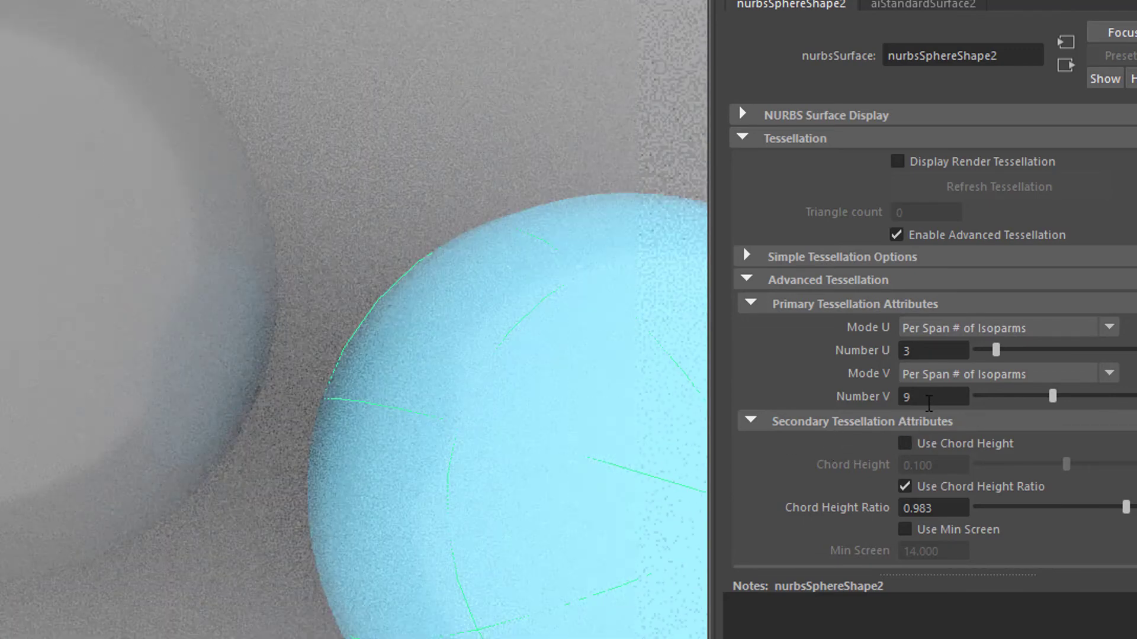
left_click(929, 403)
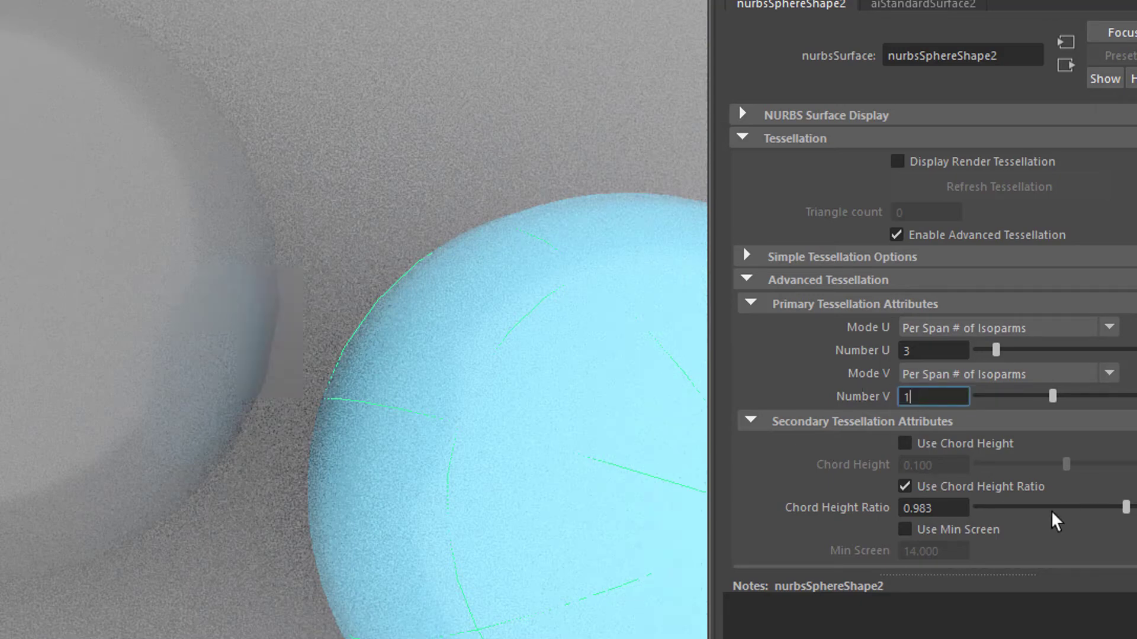
type("1")
key("Return")
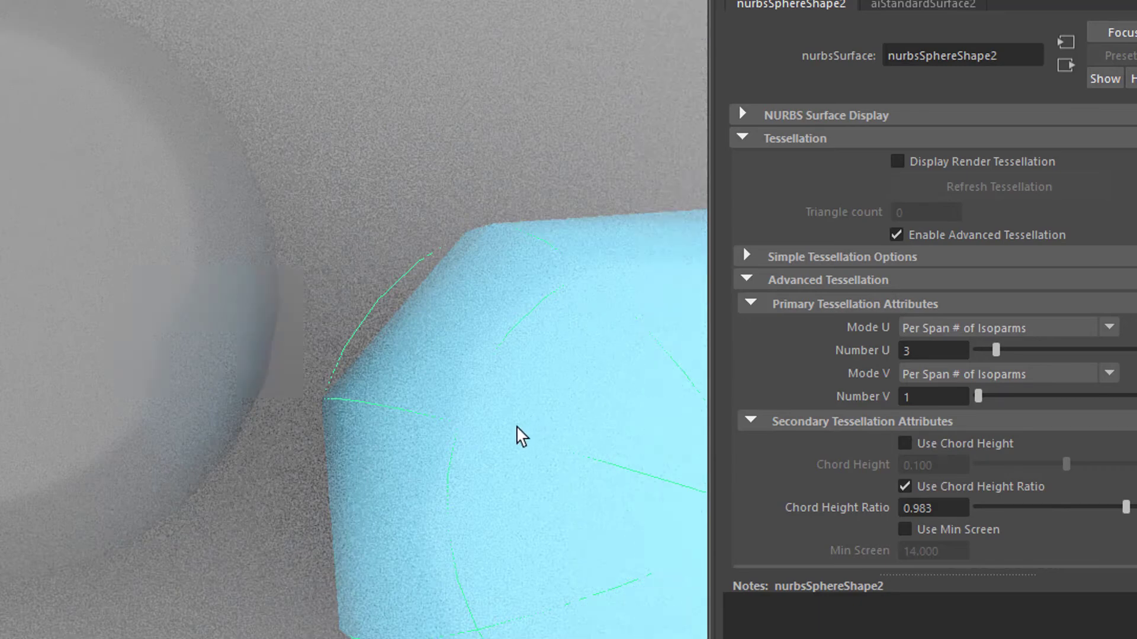
Set the blue sphere's tessellation Number U to 9 and Number V to 3.
left_click_drag(516, 436, 542, 269, "alt")
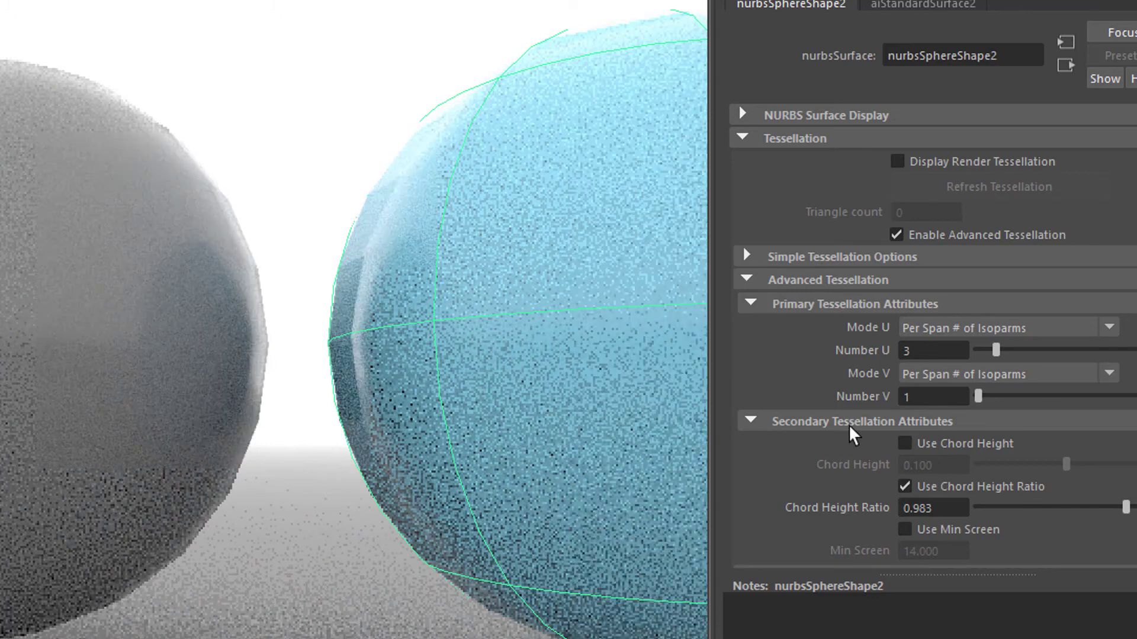
left_click(923, 351)
type("9")
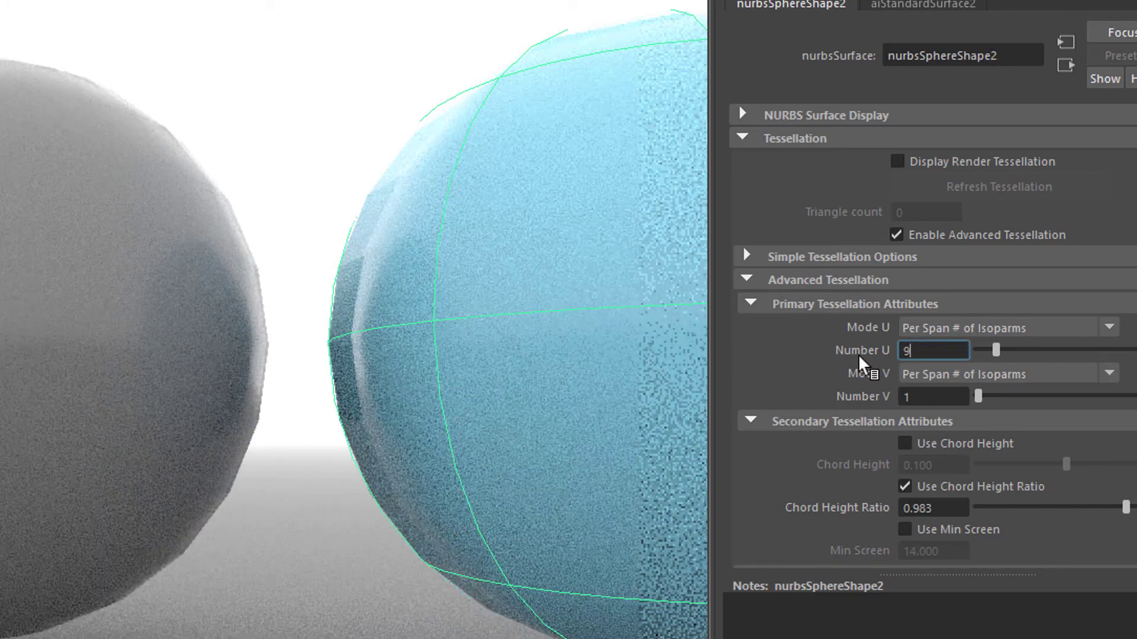
key("Return")
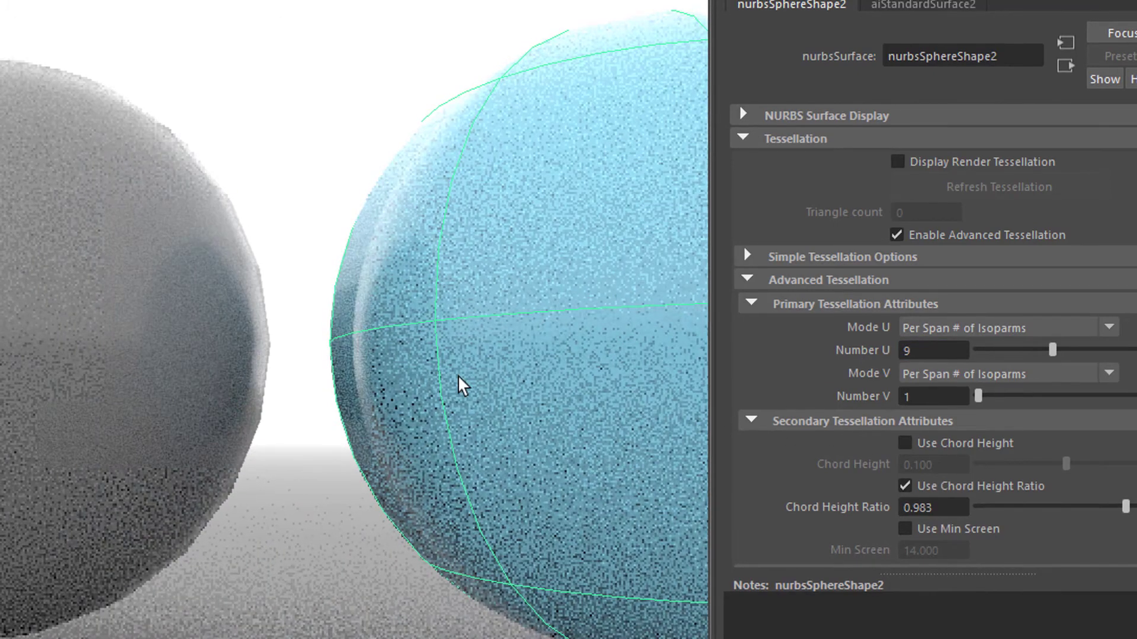
left_click(927, 396)
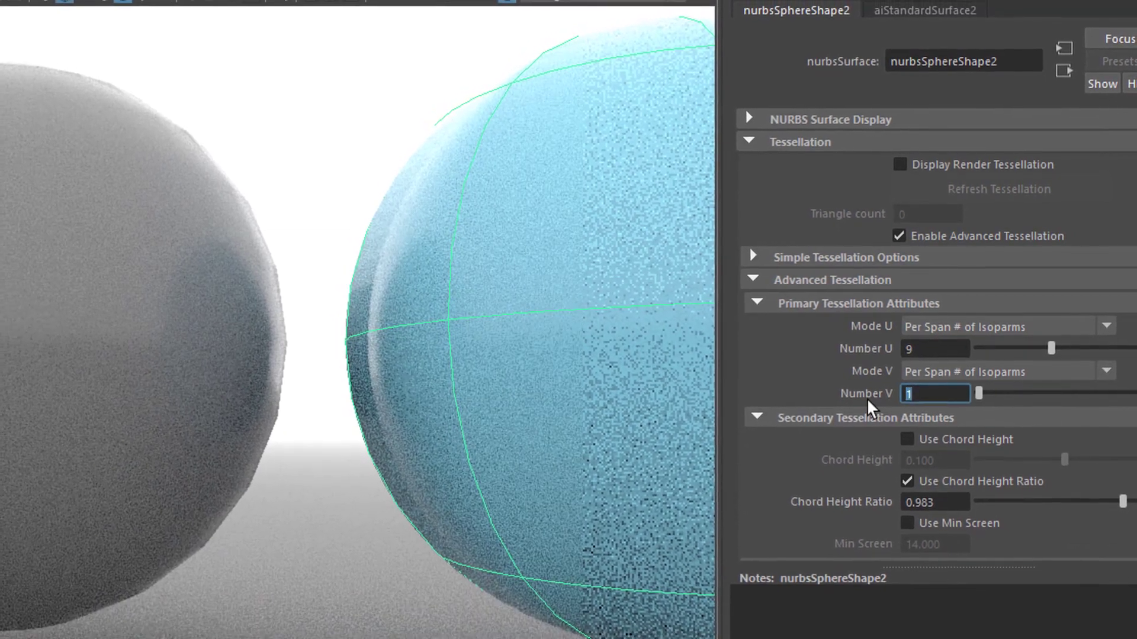
type("3")
key("Return")
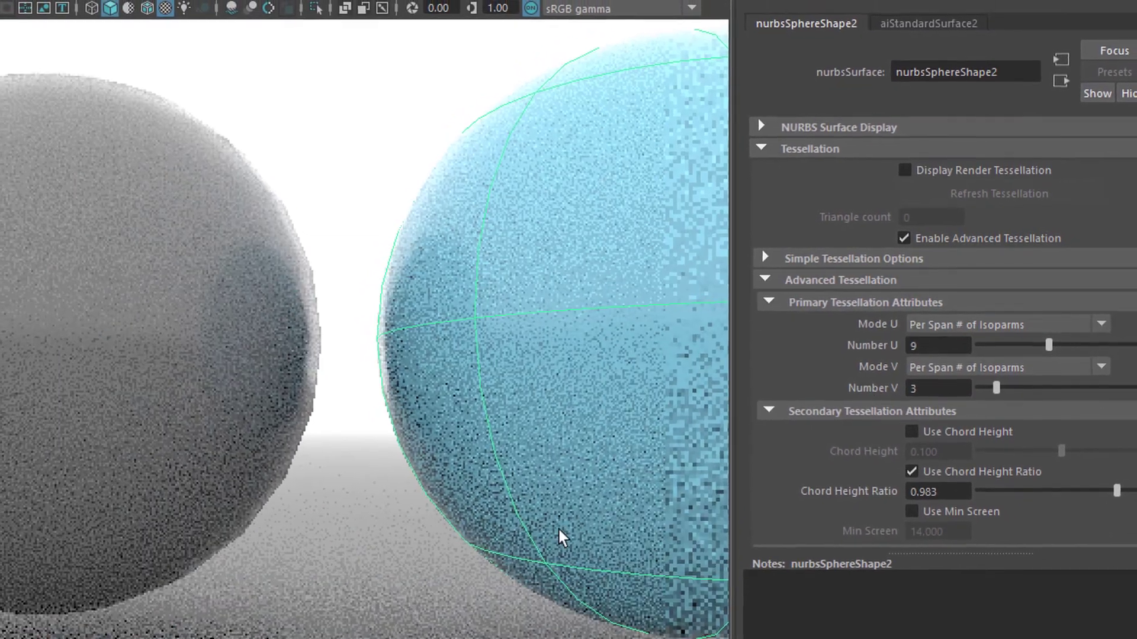
Compare the outlines of the red, grey and blue spheres together and select the NURBS ground plane.
right_click_drag(561, 537, 401, 504, "alt")
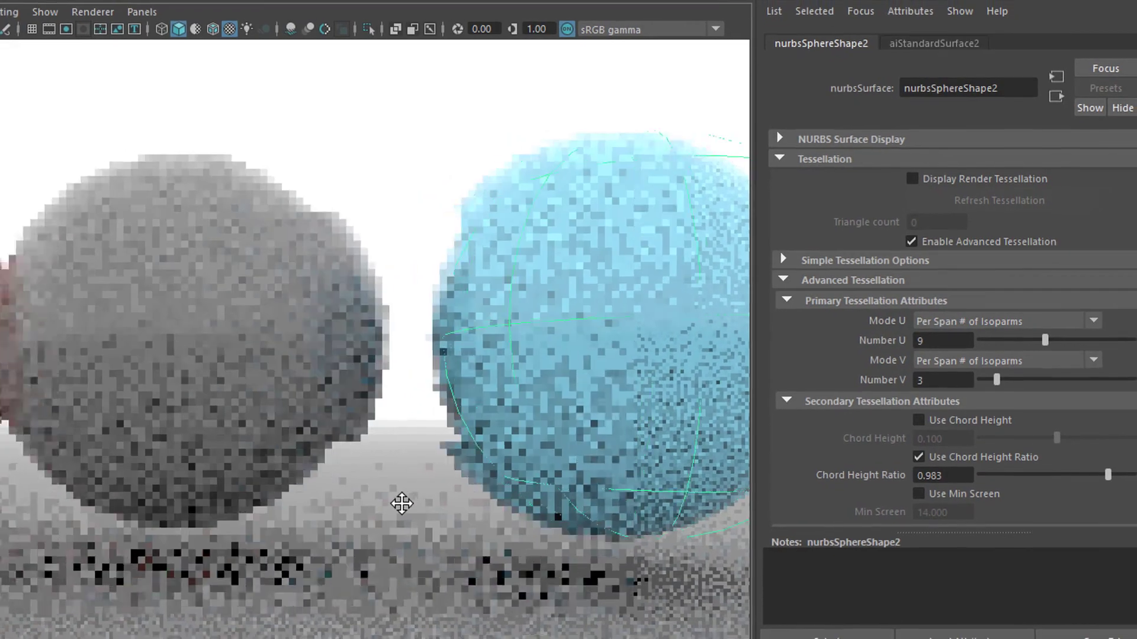
middle_click_drag(402, 504, 562, 481, "alt")
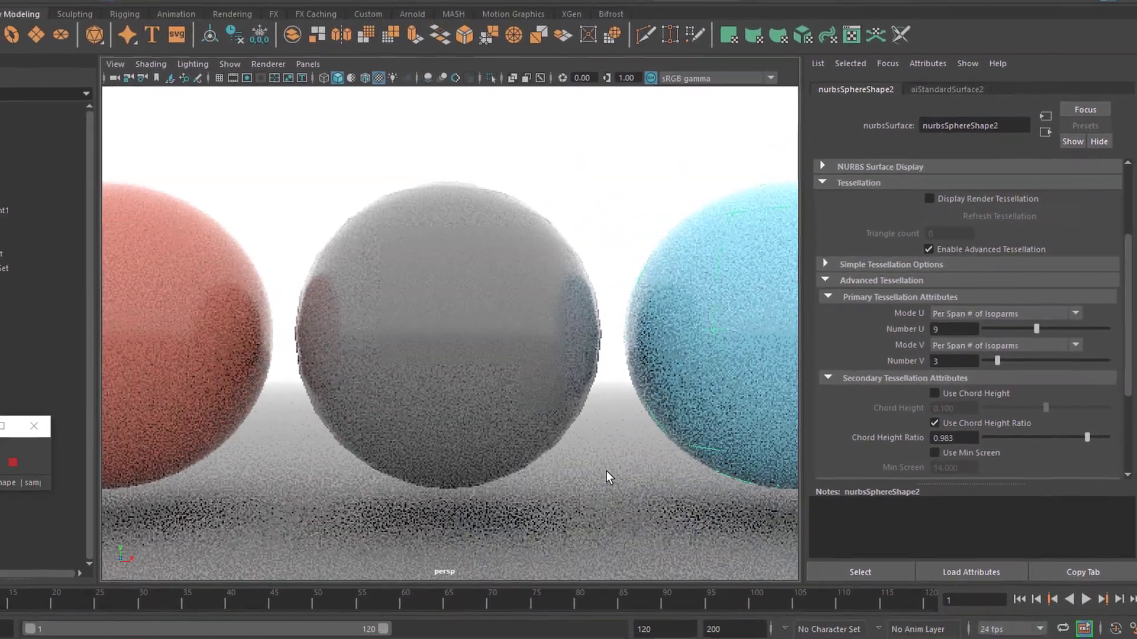
right_click_drag(625, 434, 330, 472, "alt")
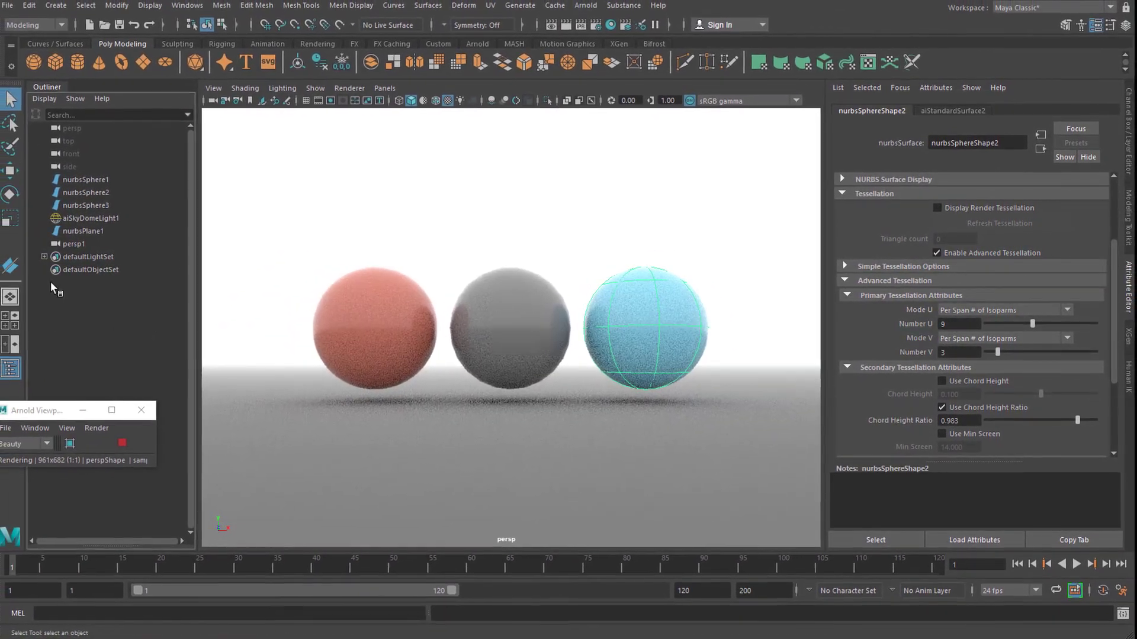
left_click(105, 232)
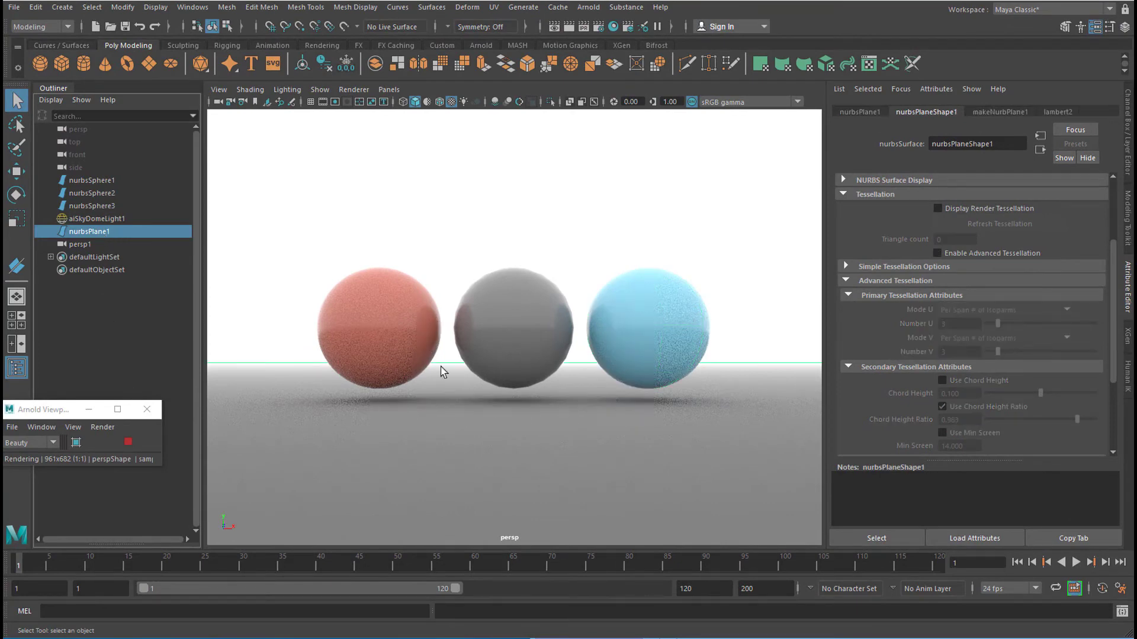